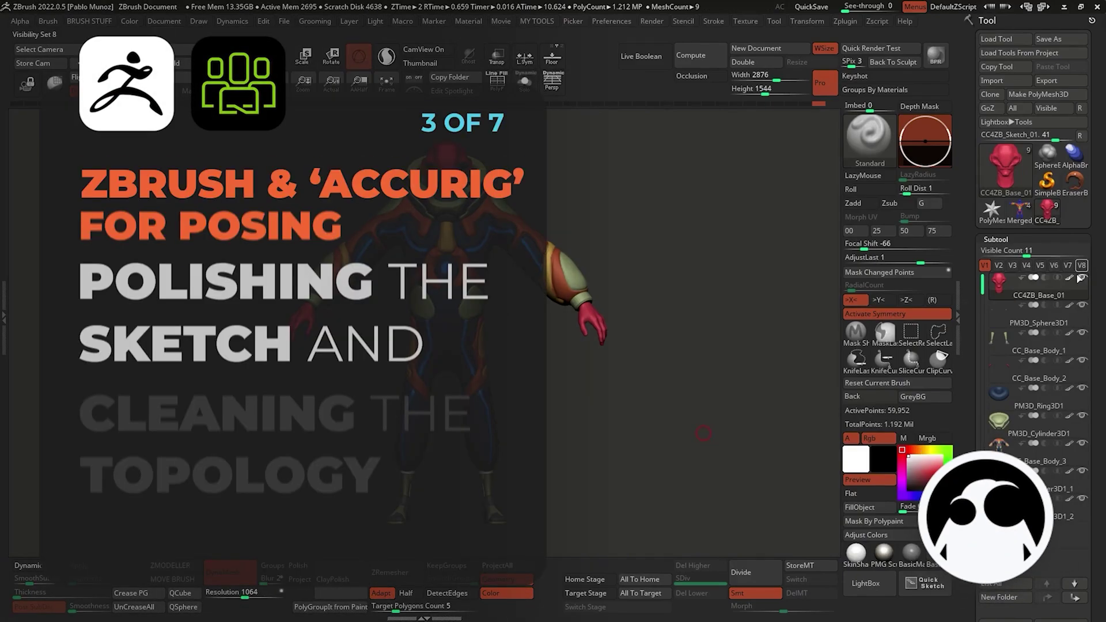
# Switch off the colour display so the head and subtool thumbnails render grey.
pyautogui.moveTo(1068, 278)
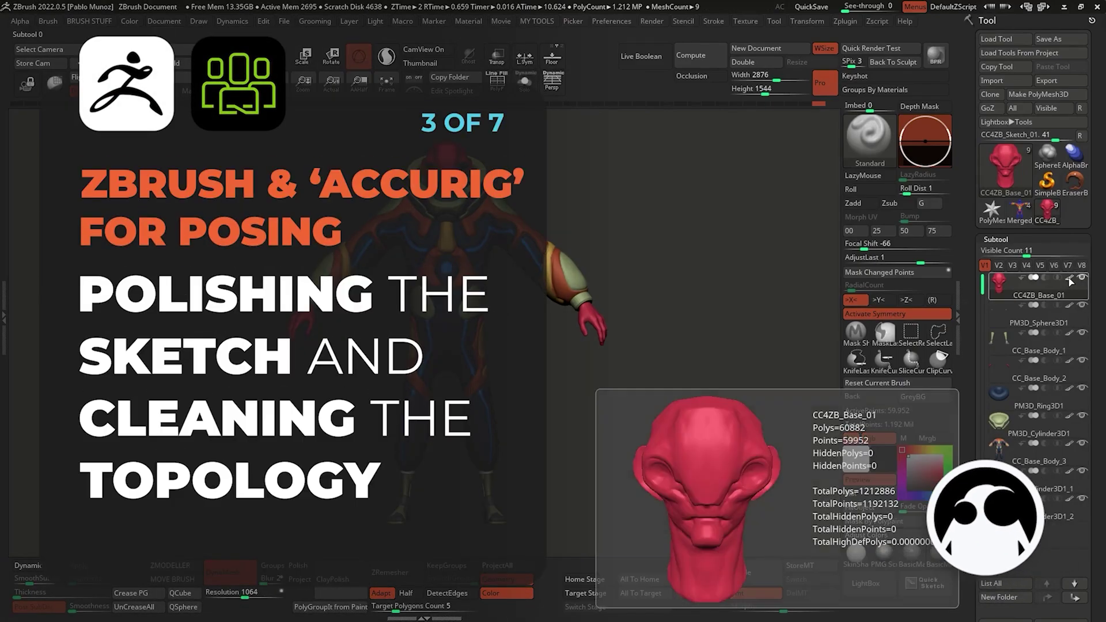
pyautogui.click(1070, 278)
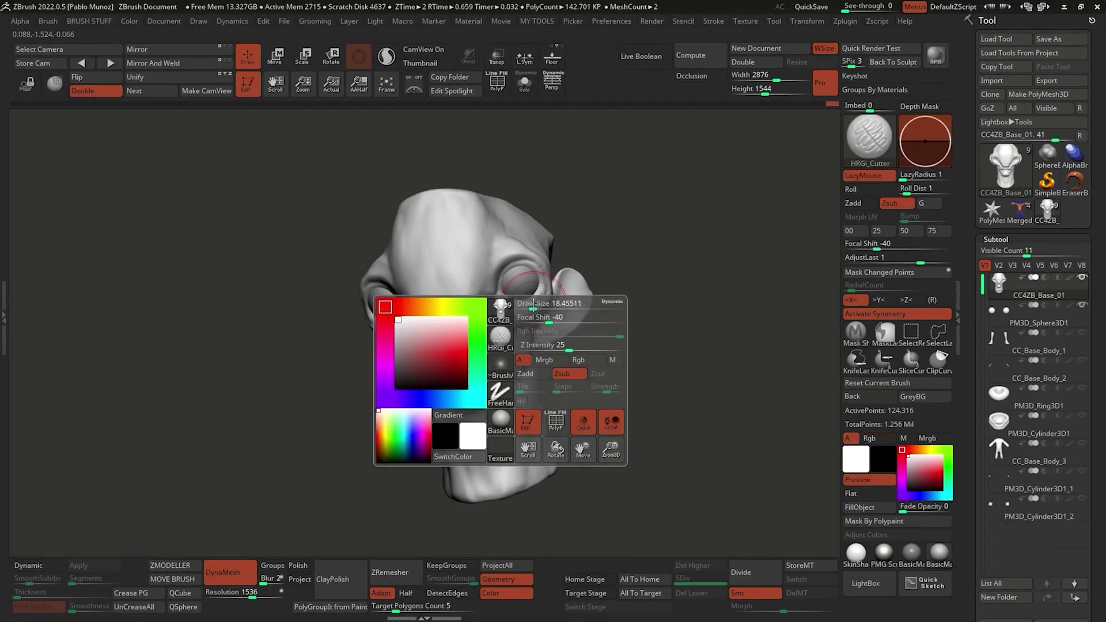
# Inspect the head from several angles and switch to the Move Topological brush (BMT).
pyautogui.moveTo(444, 302); pyautogui.dragTo(611, 329, button='right')
pyautogui.moveTo(548, 315); pyautogui.dragTo(680, 246, button='right')
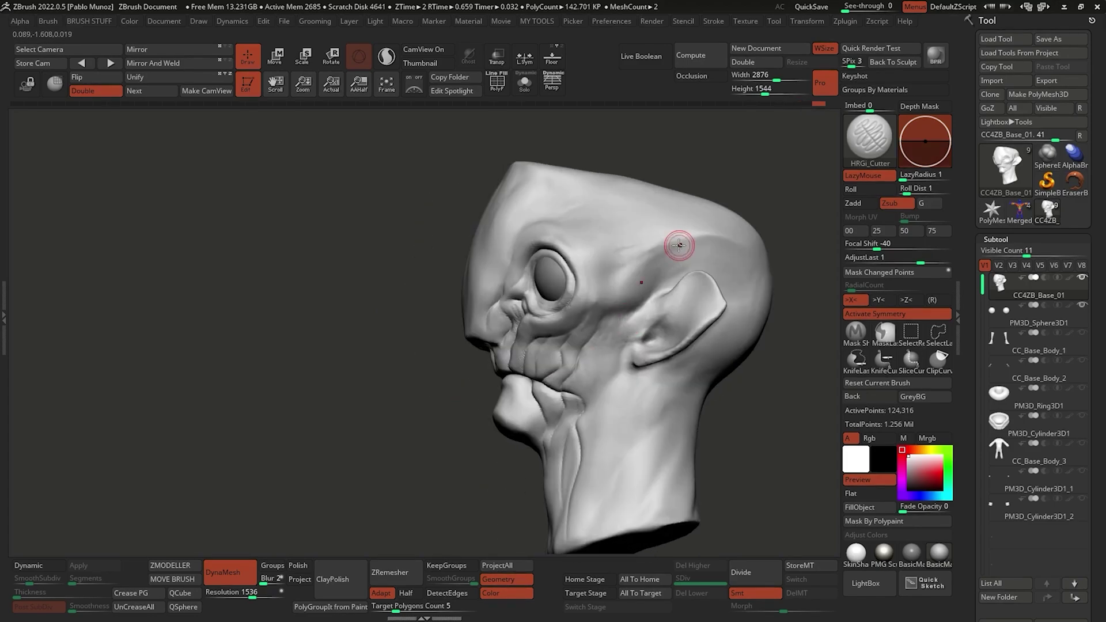
pyautogui.moveTo(616, 335); pyautogui.dragTo(676, 249, button='right')
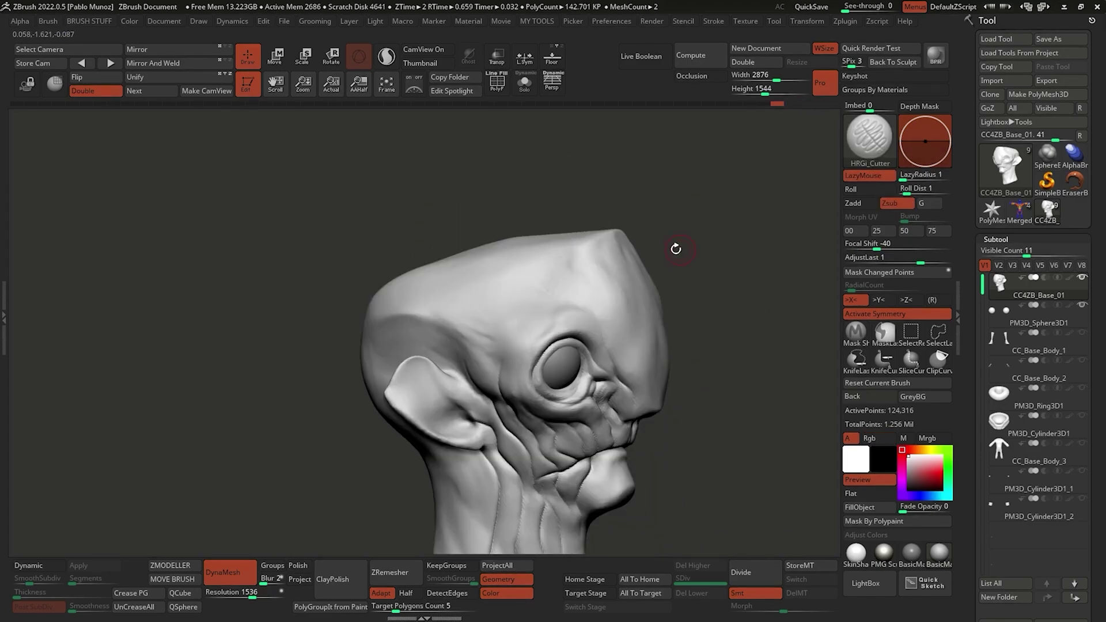
pyautogui.moveTo(559, 309); pyautogui.dragTo(430, 319, button='right')
pyautogui.moveTo(523, 235)
pyautogui.mouseDown(button='right')
pyautogui.moveTo(546, 351)
pyautogui.moveTo(486, 459)
pyautogui.moveTo(354, 331)
pyautogui.moveTo(432, 247)
pyautogui.moveTo(602, 367)
pyautogui.moveTo(514, 298)
pyautogui.mouseUp(button='right')
pyautogui.press('b')
pyautogui.press('m')
pyautogui.press('t')
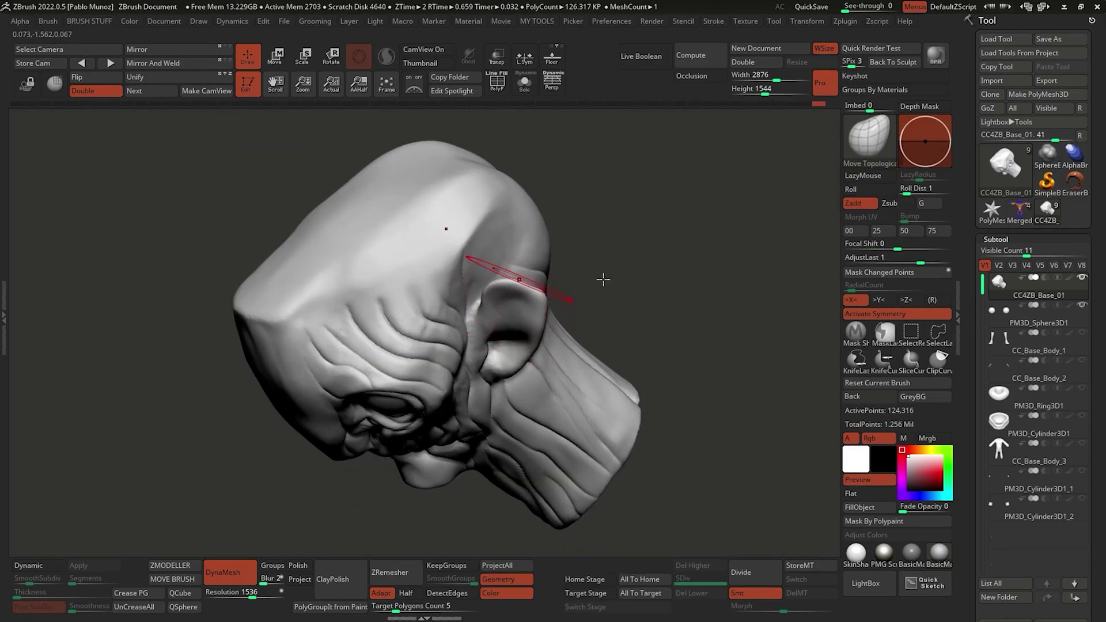
pyautogui.moveTo(603, 279)
pyautogui.mouseDown(button='right')
pyautogui.moveTo(565, 300)
pyautogui.moveTo(526, 240)
pyautogui.moveTo(380, 306)
pyautogui.moveTo(486, 284)
pyautogui.moveTo(438, 196)
pyautogui.moveTo(506, 247)
pyautogui.moveTo(563, 338)
pyautogui.moveTo(519, 421)
pyautogui.moveTo(496, 381)
pyautogui.moveTo(544, 299)
pyautogui.moveTo(592, 281)
pyautogui.moveTo(548, 235)
pyautogui.moveTo(587, 227)
pyautogui.mouseUp(button='right')
# Switch to the Move brush, then the Clay brush, working toward a front view.
pyautogui.press('b')
pyautogui.press('m')
pyautogui.press('v')
pyautogui.press('b')
pyautogui.press('c')
pyautogui.press('l')
pyautogui.press('b')
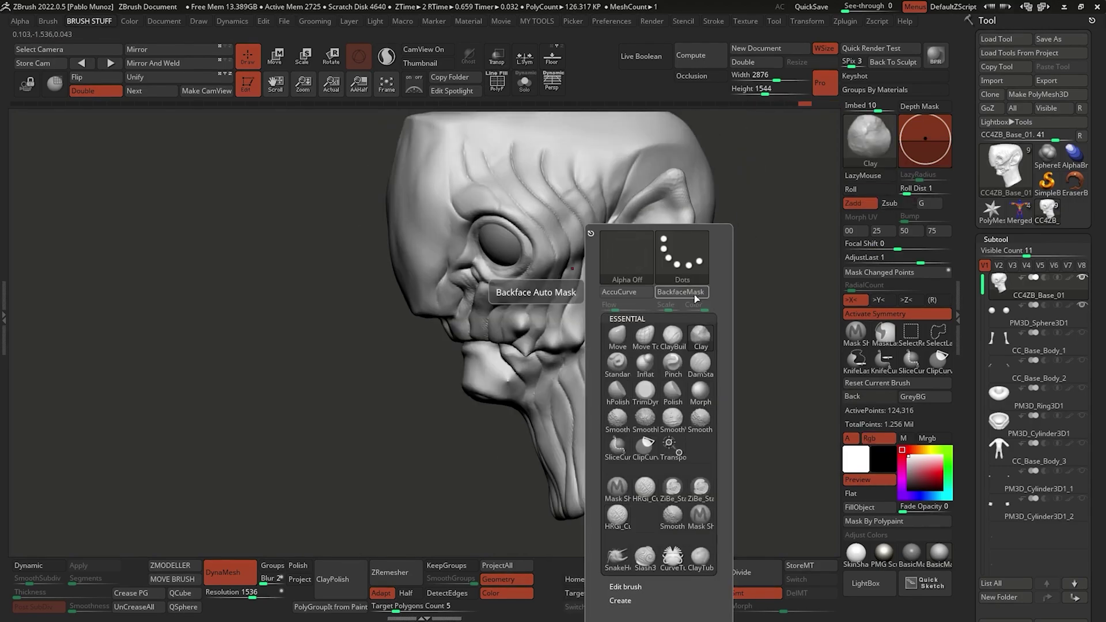
pyautogui.click(694, 297)
pyautogui.moveTo(611, 308); pyautogui.dragTo(569, 316, button='right')
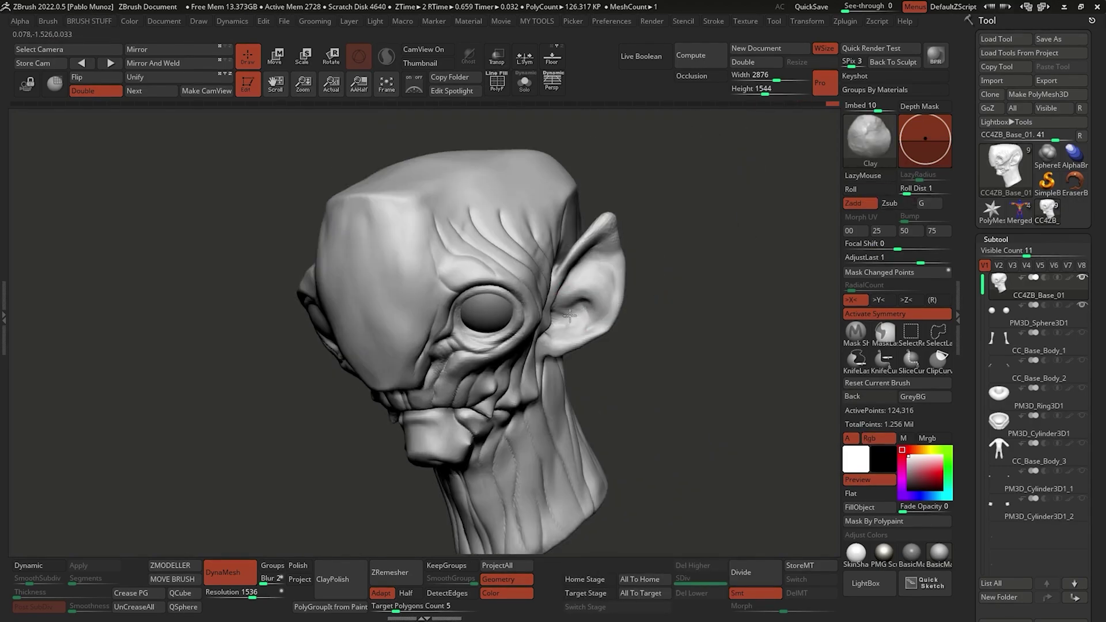
pyautogui.moveTo(598, 267)
pyautogui.mouseDown(button='right')
pyautogui.moveTo(475, 409)
pyautogui.moveTo(526, 329)
pyautogui.moveTo(523, 434)
pyautogui.mouseUp(button='right')
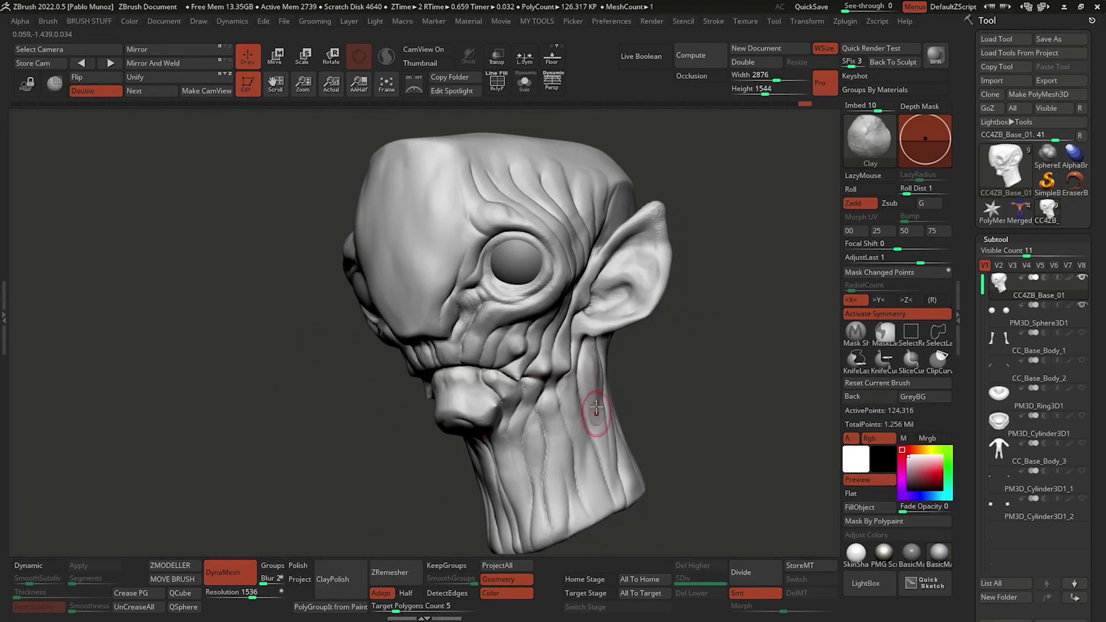
pyautogui.moveTo(597, 409); pyautogui.dragTo(576, 368, button='right')
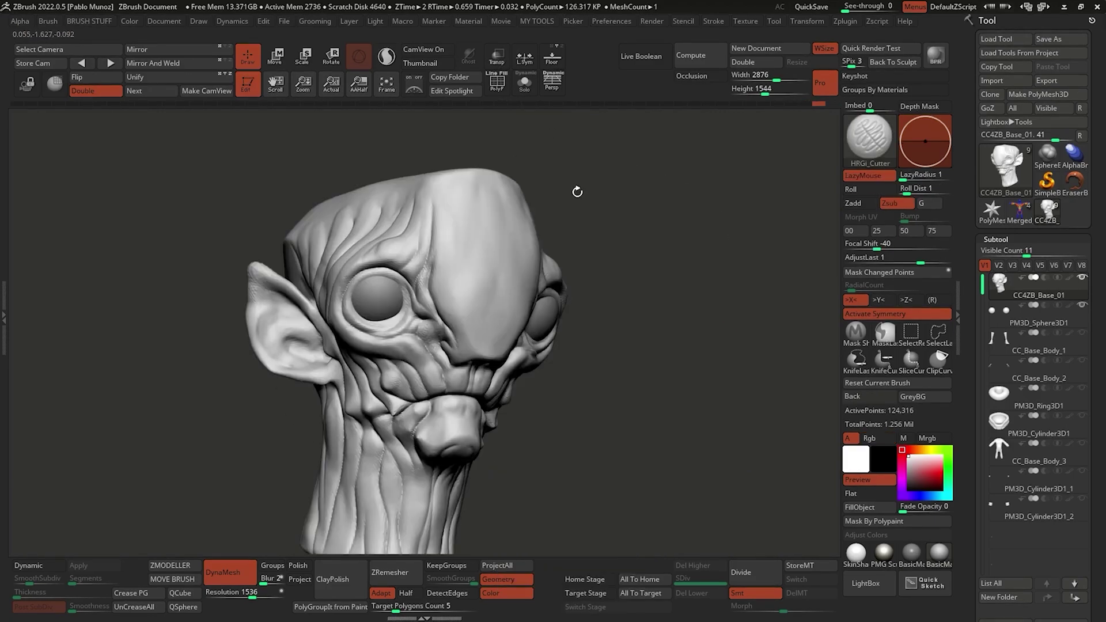
# Pick ZiBe_Standard, check the head from side and above, then return to Clay.
pyautogui.press('b')
pyautogui.click(498, 294)
pyautogui.moveTo(441, 361); pyautogui.dragTo(566, 240, button='right')
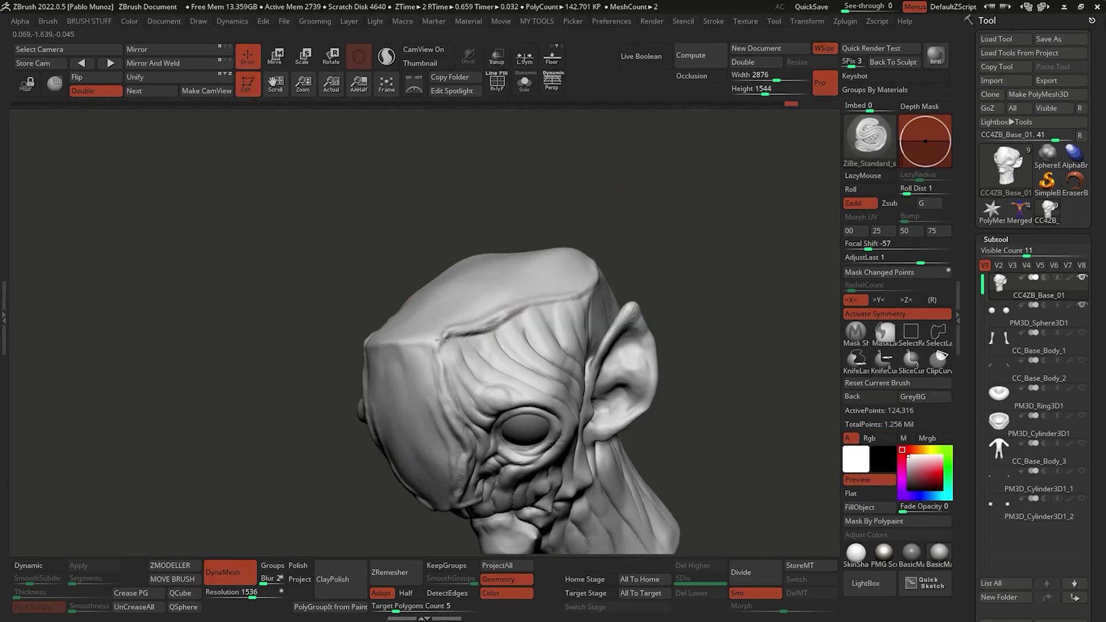
pyautogui.moveTo(442, 340)
pyautogui.mouseDown(button='right')
pyautogui.moveTo(553, 311)
pyautogui.moveTo(699, 296)
pyautogui.moveTo(622, 247)
pyautogui.moveTo(632, 259)
pyautogui.moveTo(695, 230)
pyautogui.moveTo(682, 358)
pyautogui.moveTo(489, 326)
pyautogui.moveTo(548, 254)
pyautogui.moveTo(499, 343)
pyautogui.moveTo(524, 444)
pyautogui.moveTo(522, 502)
pyautogui.moveTo(568, 415)
pyautogui.moveTo(630, 363)
pyautogui.moveTo(702, 411)
pyautogui.mouseUp(button='right')
pyautogui.press('b')
pyautogui.press('c')
pyautogui.press('l')
# On CC4ZB_Base_01, mask both eye sockets and invert so only the eyes stay masked.
pyautogui.scroll(-2, 968, 347)
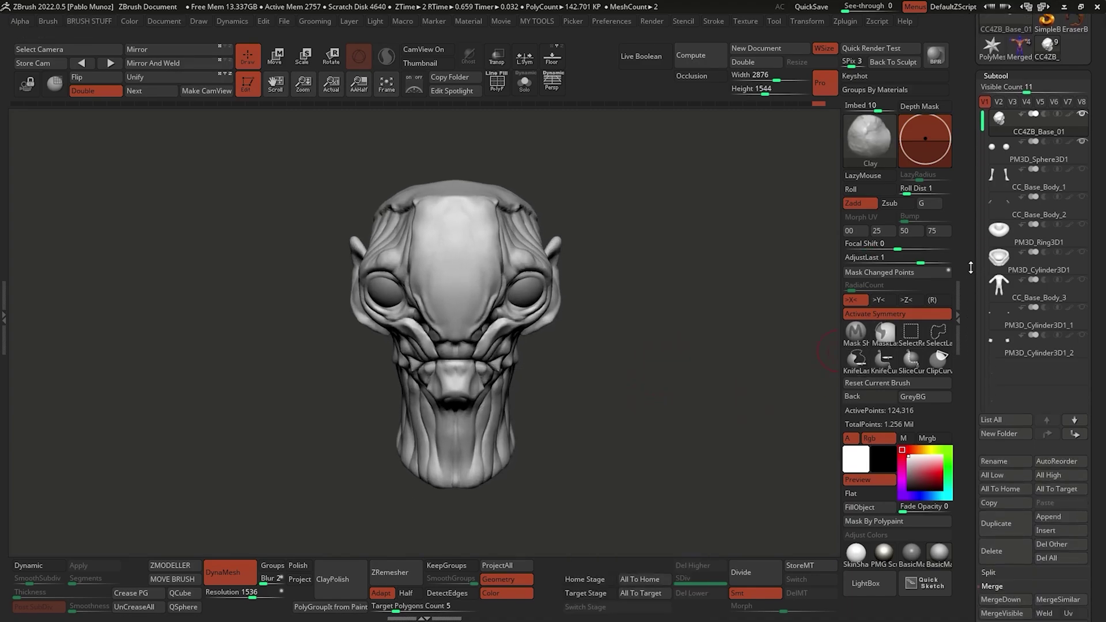
pyautogui.scroll(2, 962, 472)
pyautogui.click(1074, 211)
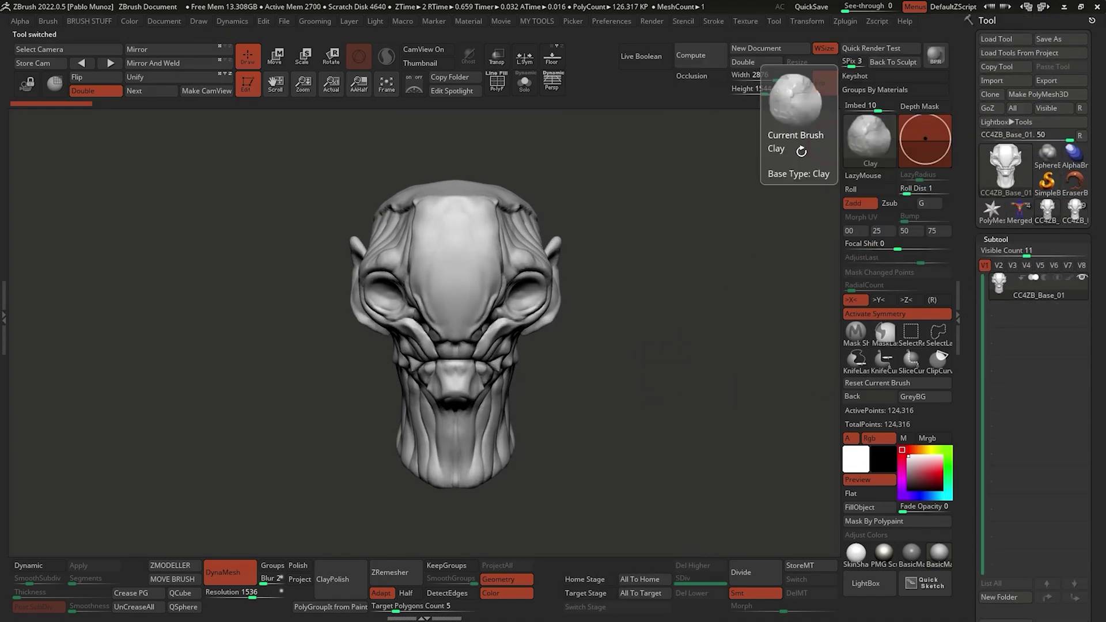
pyautogui.click(497, 83)
pyautogui.click(856, 333)
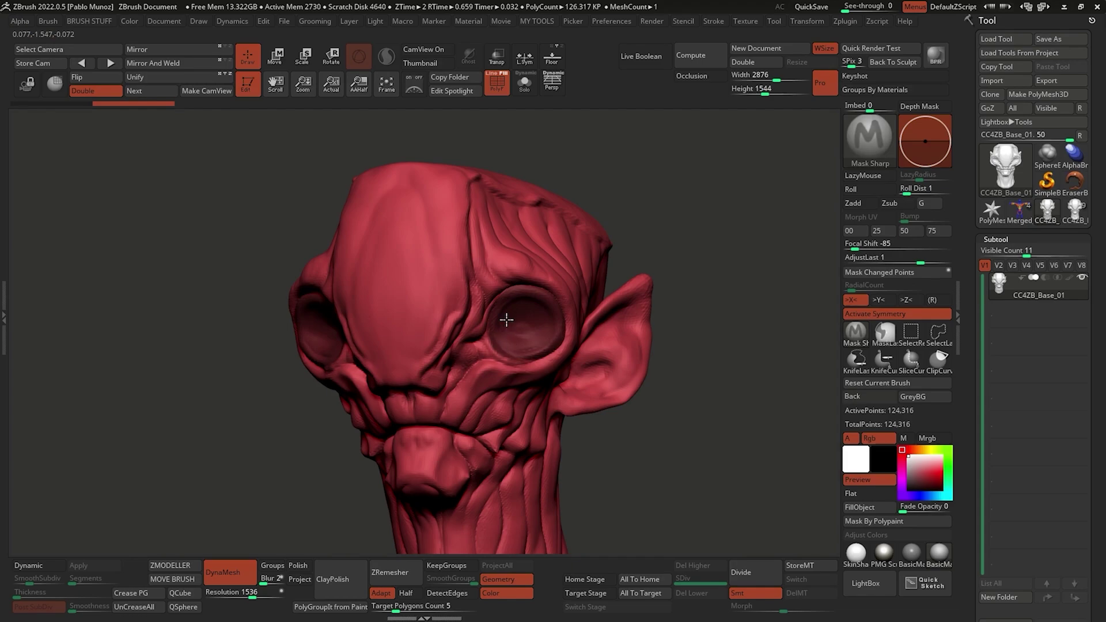
pyautogui.keyDown('ctrl'); pyautogui.click(506, 320); pyautogui.keyUp('ctrl')
pyautogui.moveTo(507, 319); pyautogui.dragTo(667, 222, button='right')
pyautogui.keyDown('ctrl'); pyautogui.click(654, 217); pyautogui.keyUp('ctrl')
pyautogui.moveTo(524, 267); pyautogui.dragTo(486, 300, button='right')
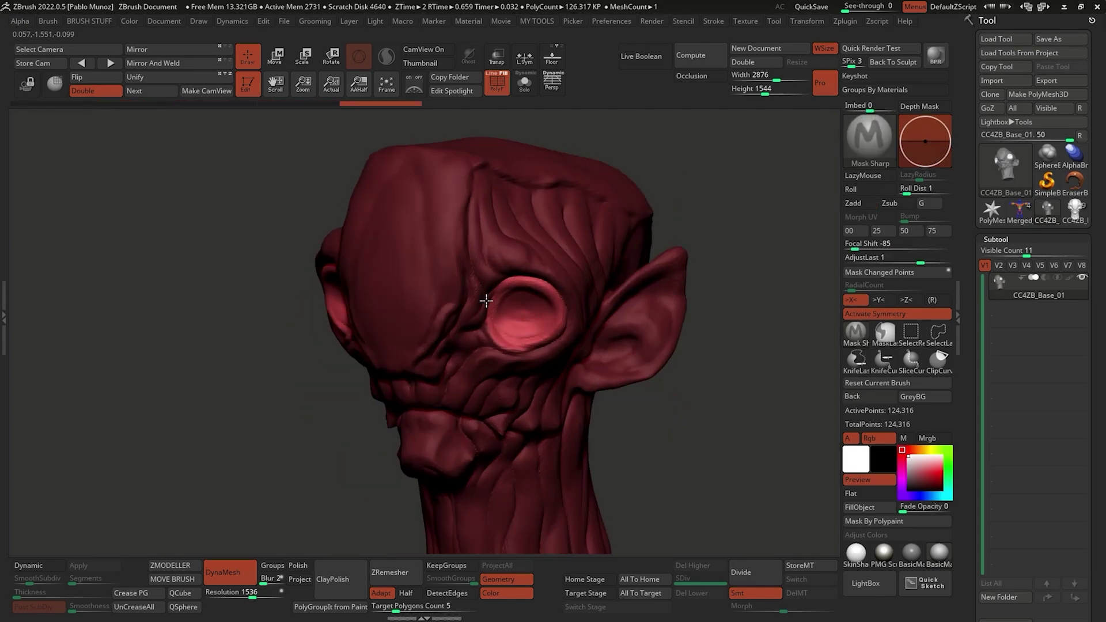
pyautogui.hotkey('ctrl', 'i')
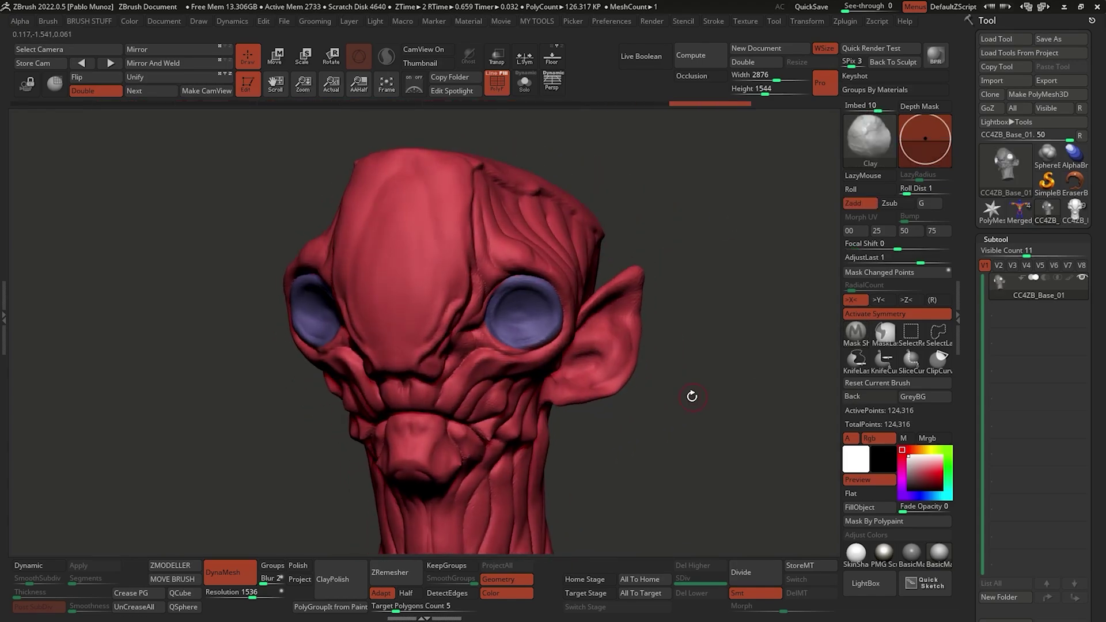
pyautogui.moveTo(694, 395); pyautogui.dragTo(582, 438, button='right')
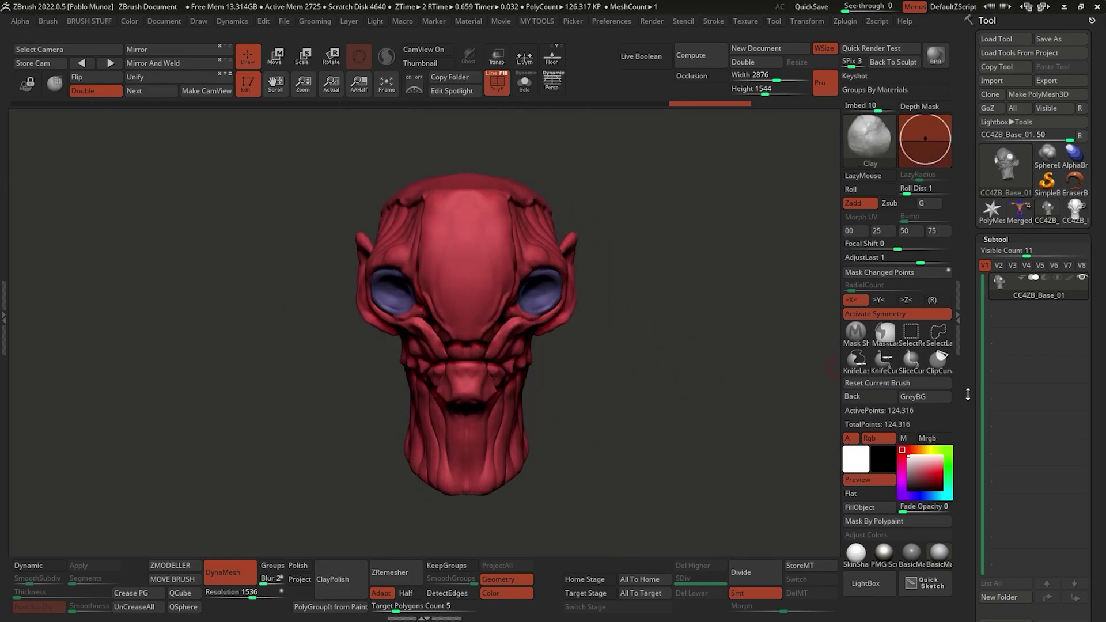
# Duplicate the head as a new subtool and ZRemesh it with KeepGroups.
pyautogui.scroll(-5, 1031, 461)
pyautogui.click(996, 455)
pyautogui.press('space')
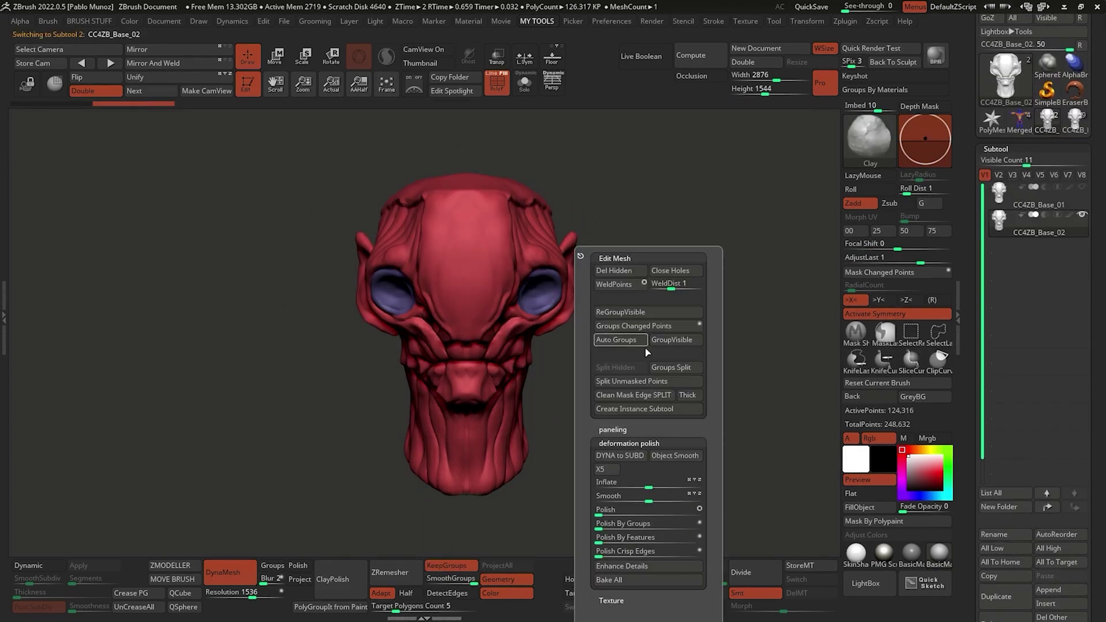
pyautogui.click(645, 346)
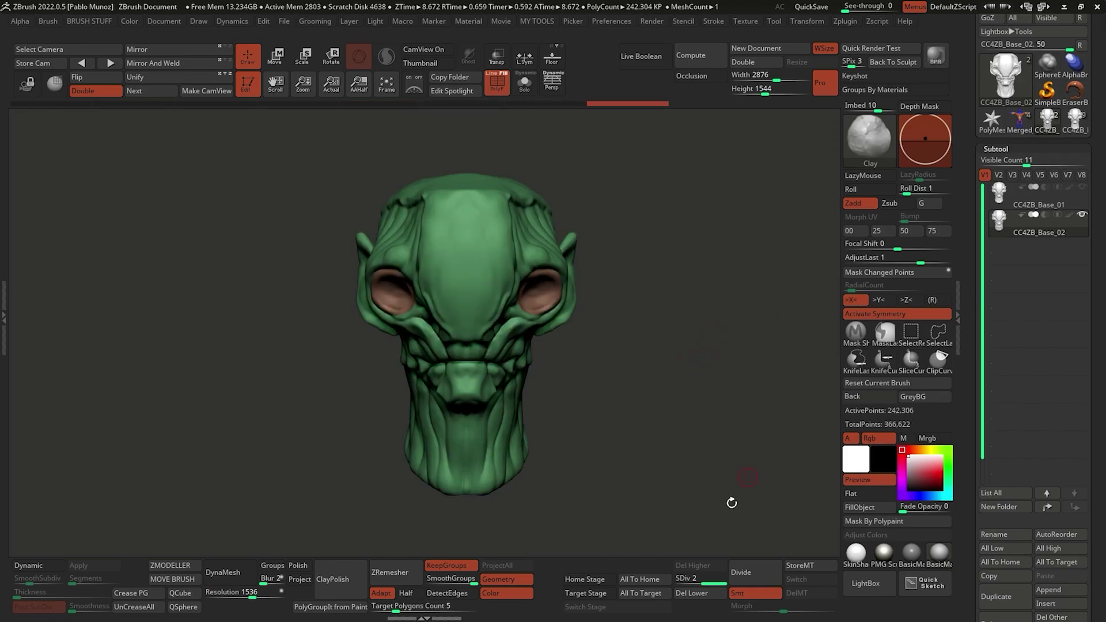
pyautogui.scroll(-5, 984, 306)
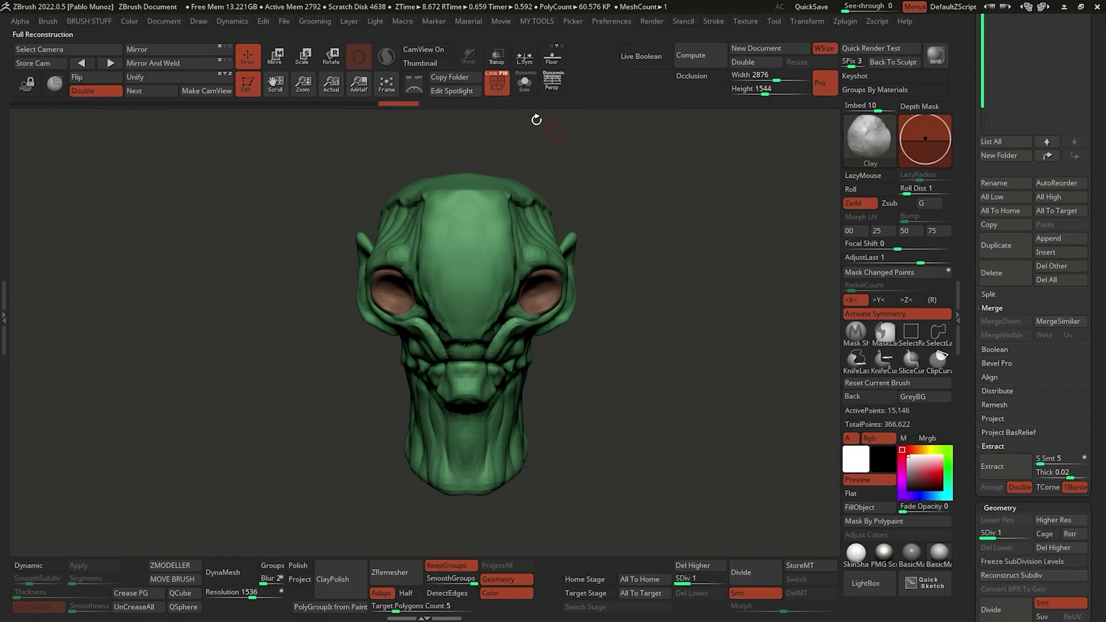
# Inspect the remeshed head and jump to its highest subdivision level.
pyautogui.moveTo(709, 277); pyautogui.dragTo(637, 277)
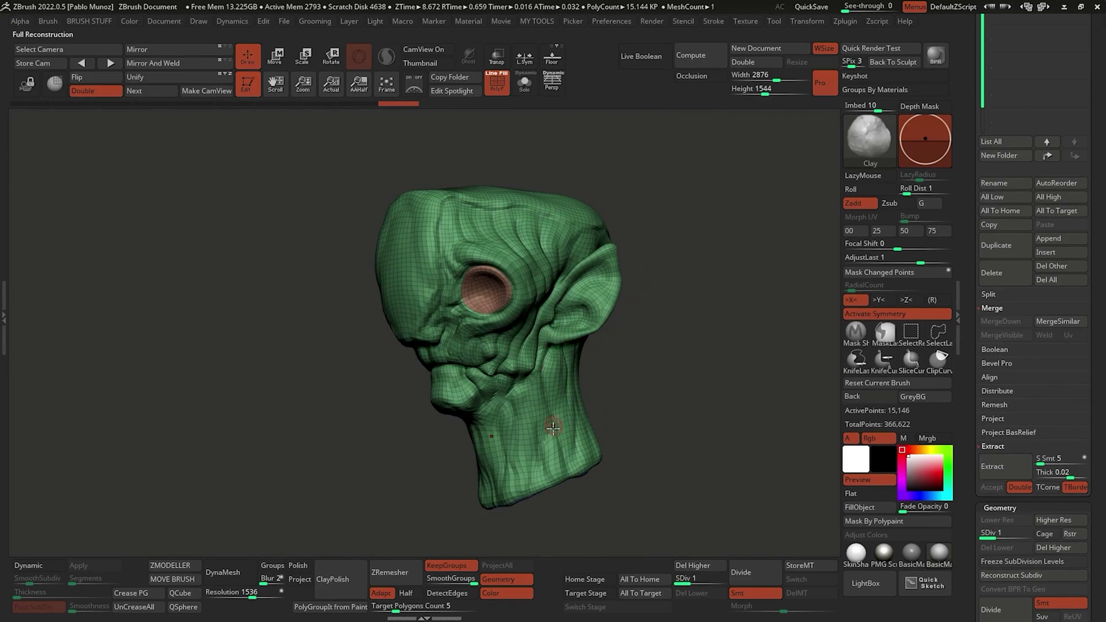
pyautogui.moveTo(629, 376)
pyautogui.keyDown('shift'); pyautogui.mouseDown()
pyautogui.moveTo(665, 368)
pyautogui.moveTo(663, 338)
pyautogui.mouseUp(); pyautogui.keyUp('shift')
pyautogui.keyDown('ctrl'); pyautogui.moveTo(571, 306); pyautogui.dragTo(531, 287, button='right'); pyautogui.keyUp('ctrl')
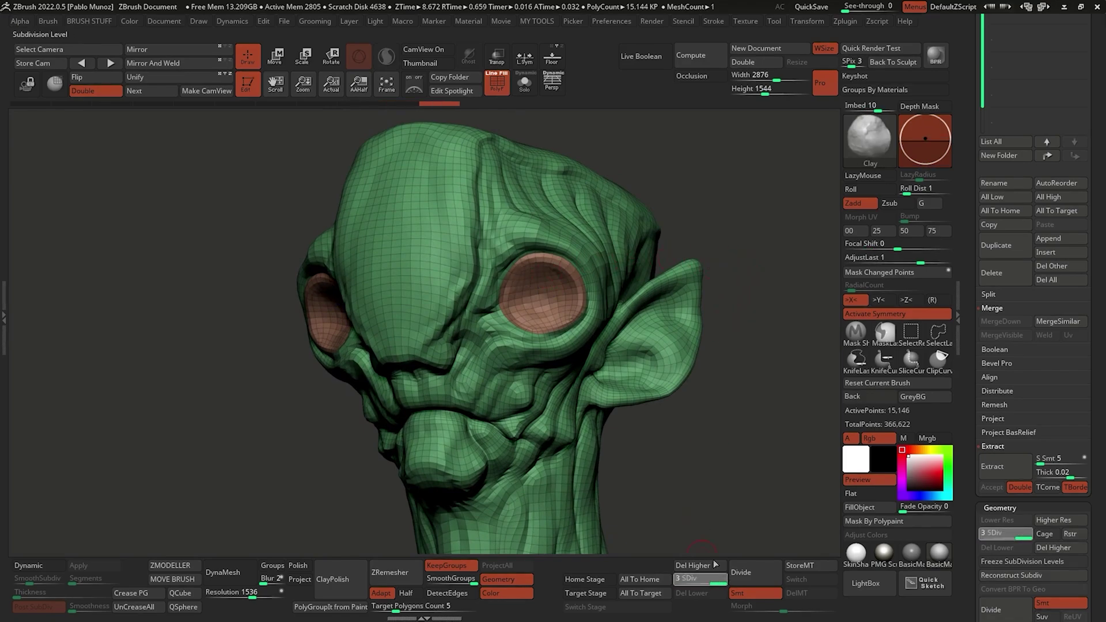
pyautogui.press('d')
pyautogui.scroll(10, 1014, 231)
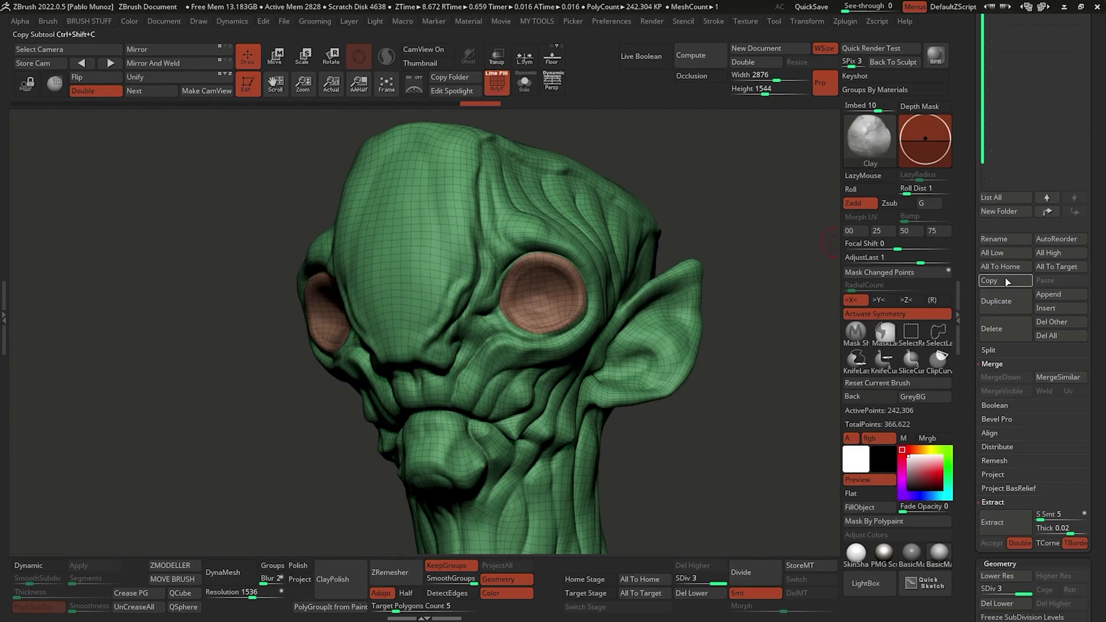
# Paste the remeshed head into the full-body sketch as CC4ZB_Base_03.
pyautogui.click(1072, 213)
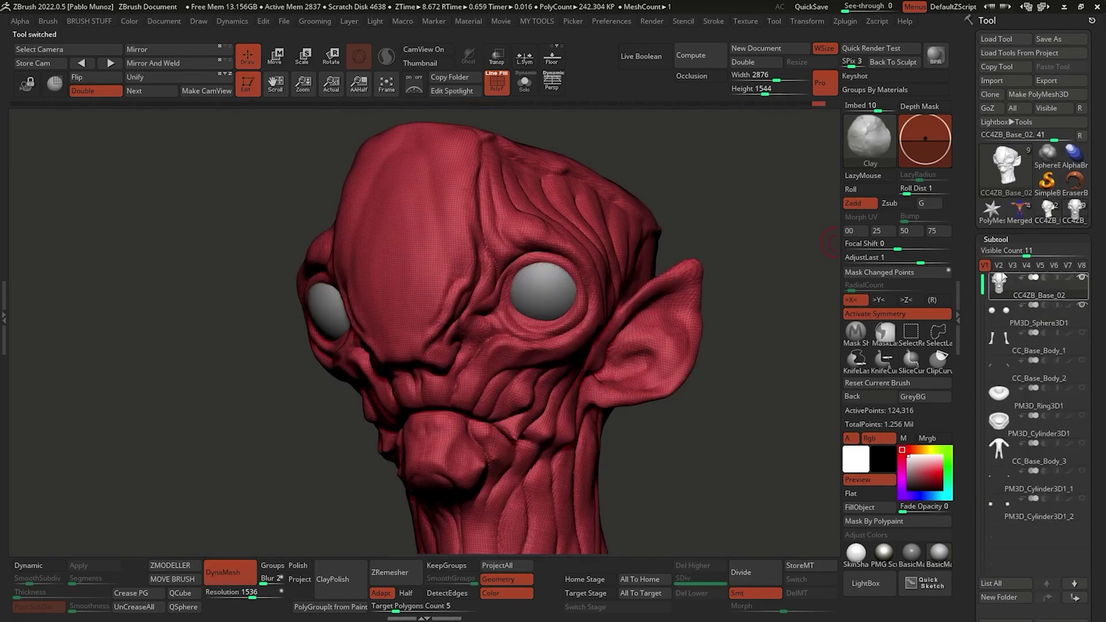
pyautogui.scroll(-5, 988, 214)
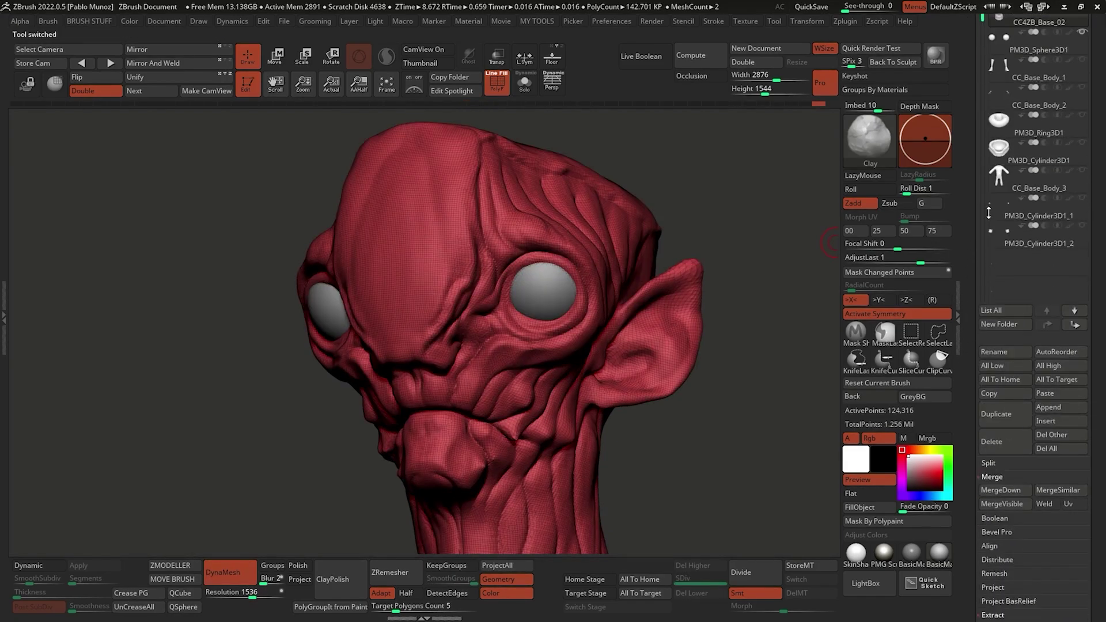
pyautogui.click(1057, 392)
pyautogui.scroll(2, 1044, 245)
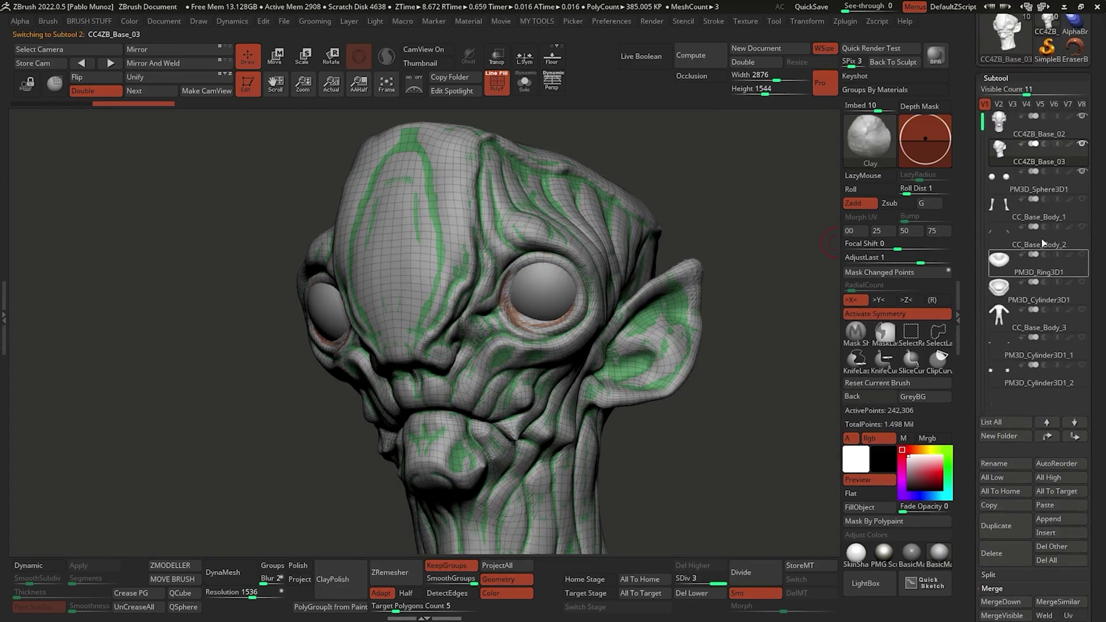
# Hide CC4ZB_Base_02 and move the original head into a new folder named _OR.
pyautogui.click(1083, 117)
pyautogui.click(1042, 144)
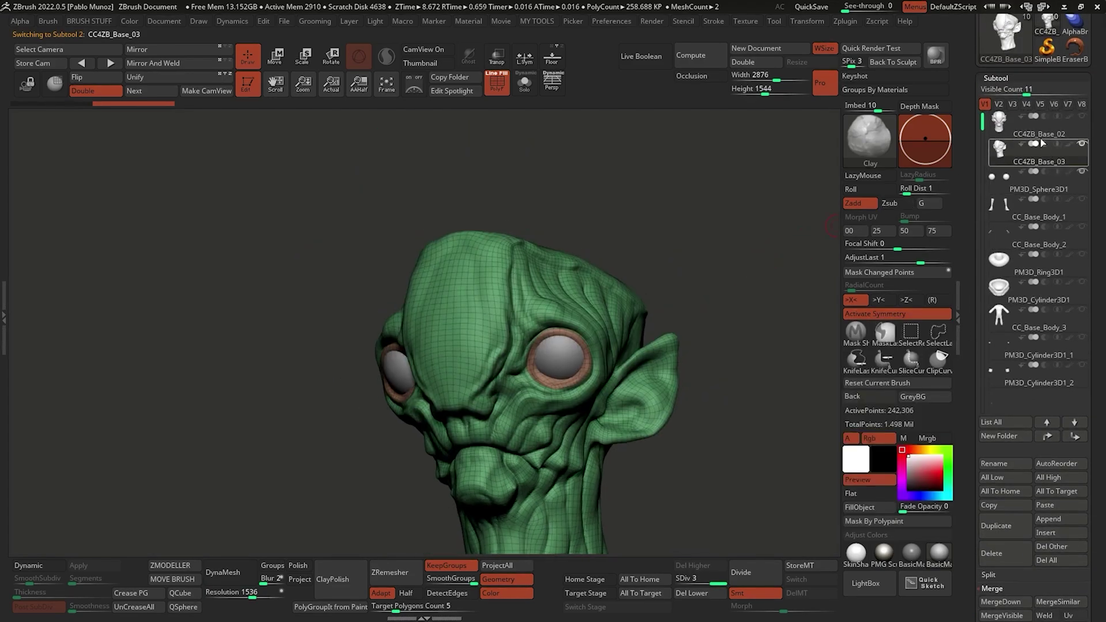
pyautogui.click(1032, 128)
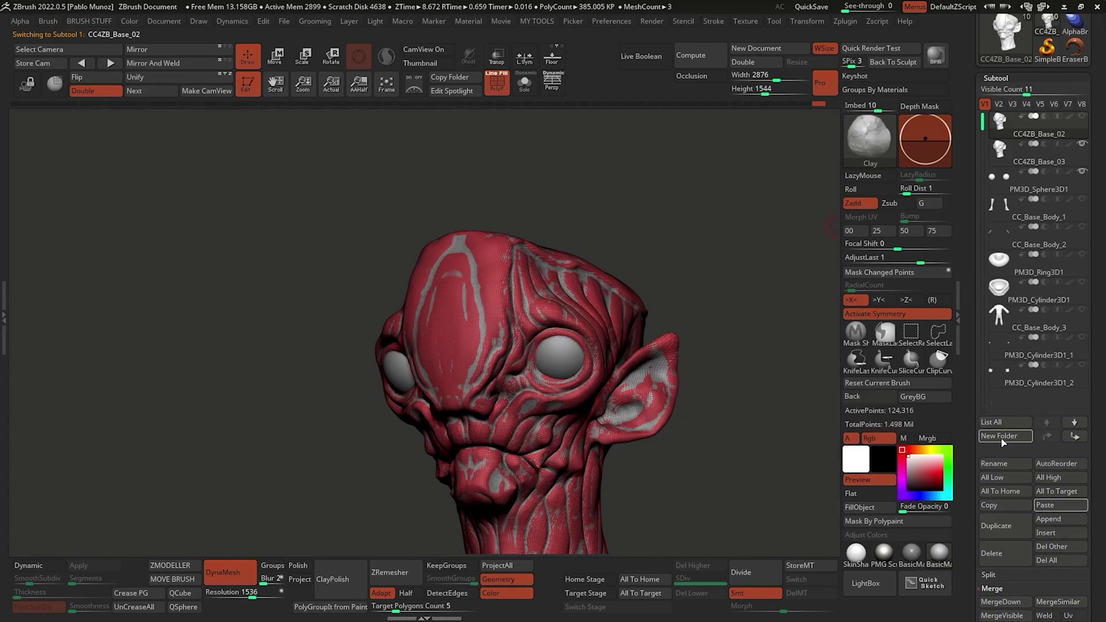
pyautogui.write('OR')
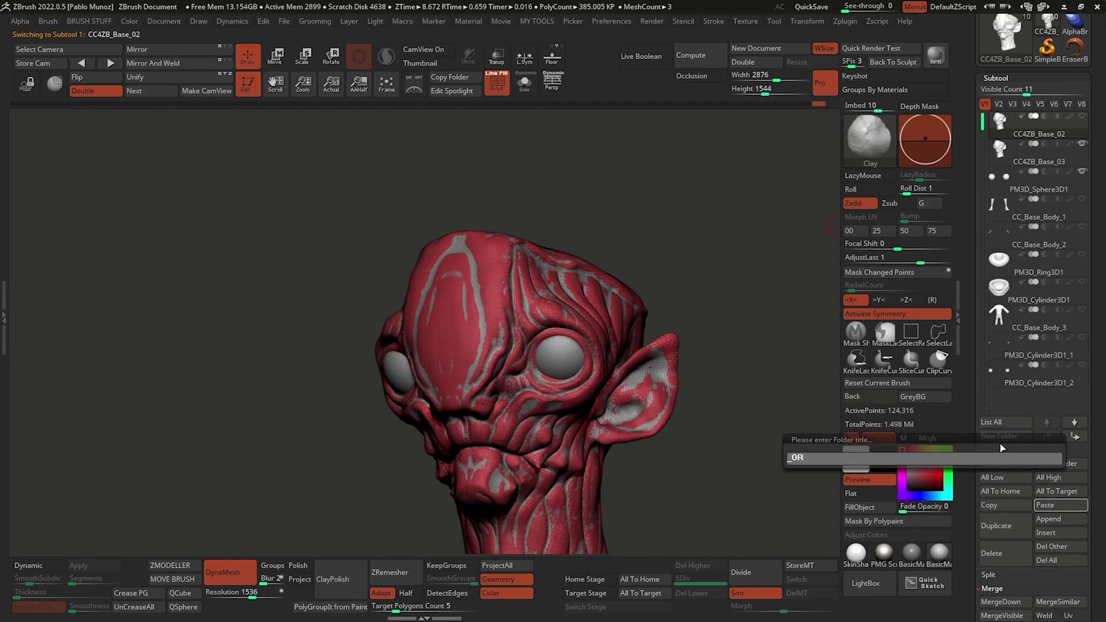
pyautogui.press('Return')
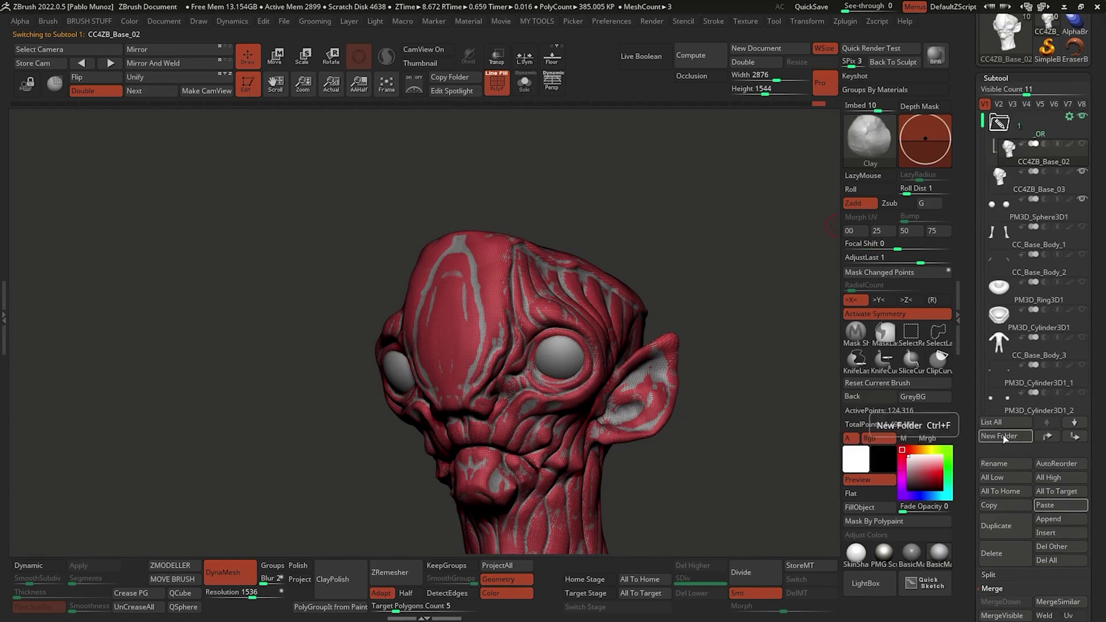
pyautogui.moveTo(712, 292)
pyautogui.mouseDown()
pyautogui.moveTo(694, 247)
pyautogui.moveTo(709, 281)
pyautogui.moveTo(682, 279)
pyautogui.moveTo(668, 311)
pyautogui.moveTo(672, 412)
pyautogui.moveTo(593, 312)
pyautogui.moveTo(492, 317)
pyautogui.mouseUp()
# Turn off the polygroup wireframe and refine the head with ZiBe_Standard and Inflat brushes.
pyautogui.press('b')
pyautogui.click(689, 342)
pyautogui.hotkey('shift', 'f')
pyautogui.press('1')
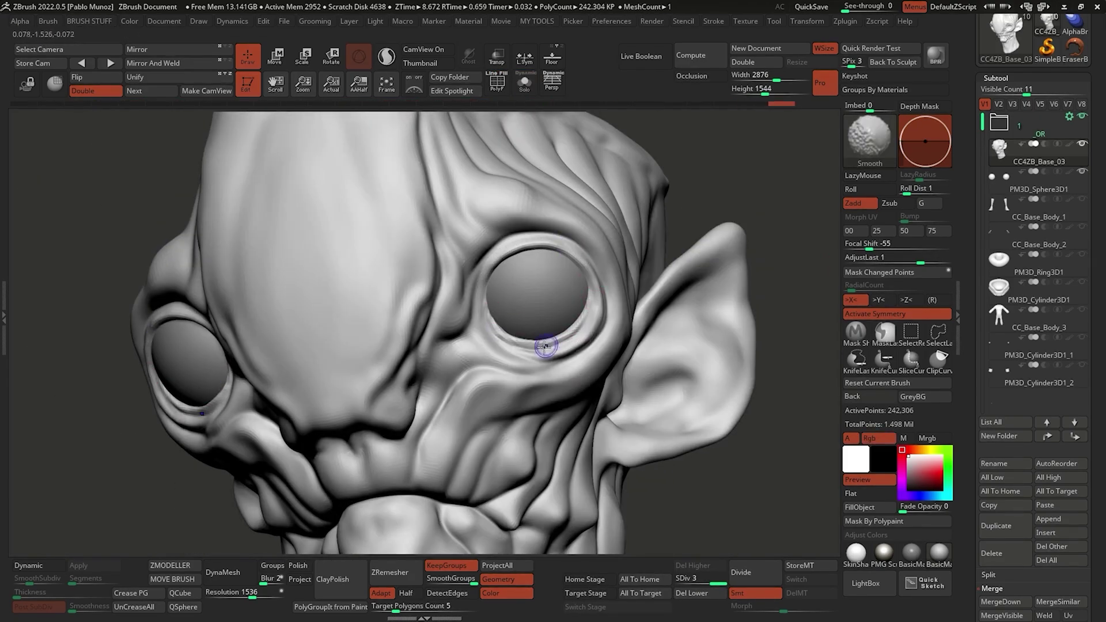
pyautogui.press('b')
pyautogui.press('i')
pyautogui.press('n')
# Subdivide the head to SDiv 5 and delete the dark sphere piece.
pyautogui.moveTo(545, 347); pyautogui.dragTo(574, 297)
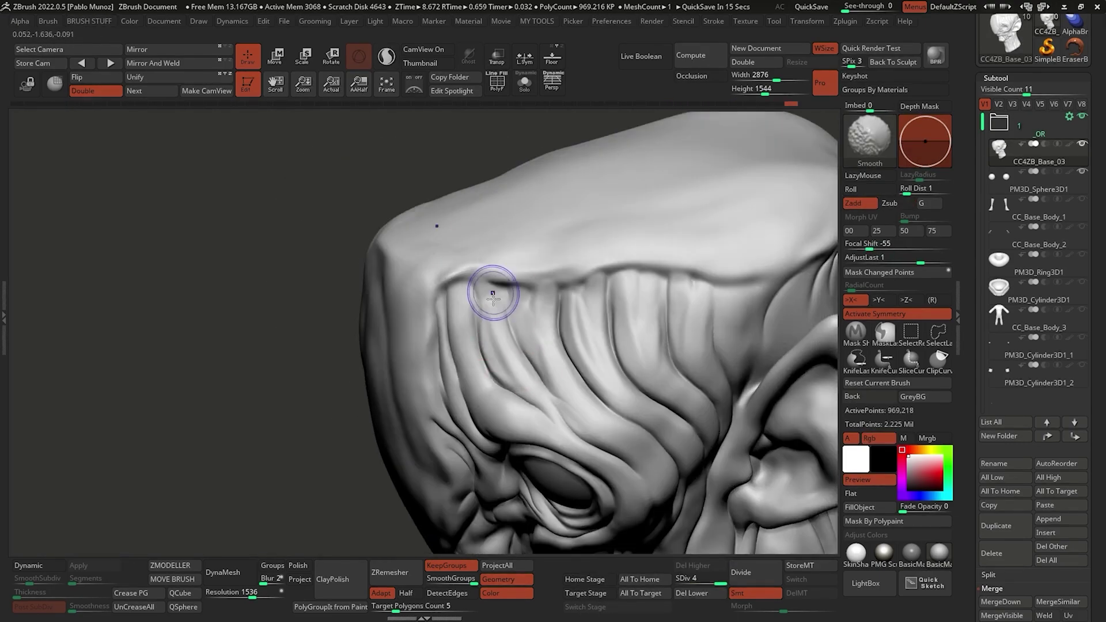
pyautogui.moveTo(489, 292); pyautogui.dragTo(633, 277, button='right')
pyautogui.hotkey('ctrl', 'd')
pyautogui.keyDown('ctrl'); pyautogui.keyDown('shift'); pyautogui.click(544, 303); pyautogui.keyUp('shift'); pyautogui.keyUp('ctrl')
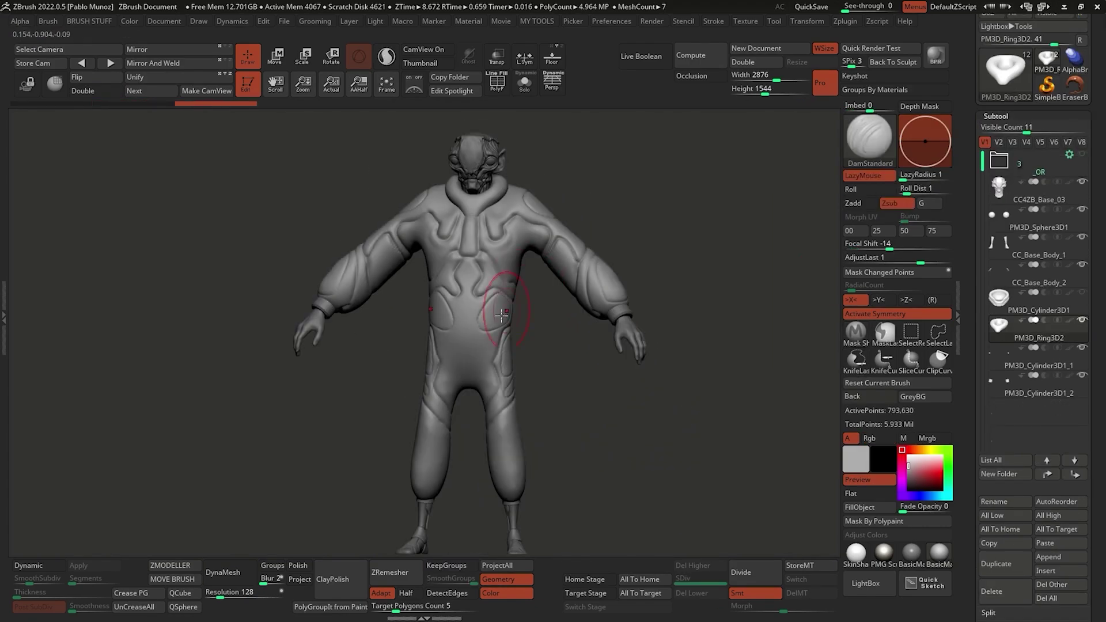
# Raise DynaMesh resolution to 2184, check the arm, and ZRemesh the suit with KeepGroups.
pyautogui.moveTo(248, 598); pyautogui.dragTo(263, 599)
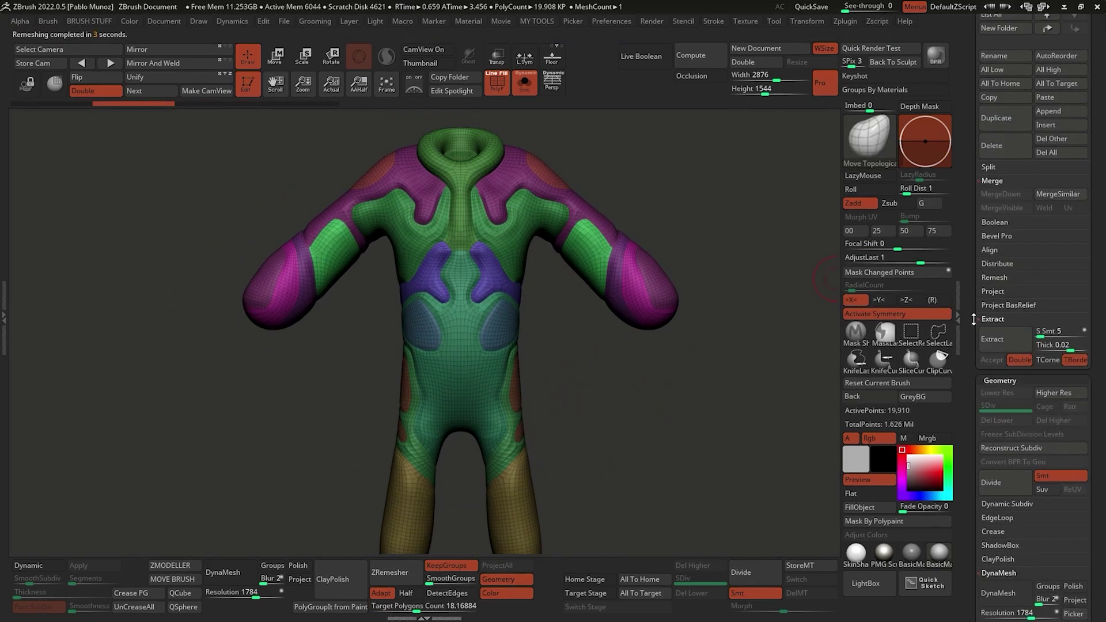
pyautogui.scroll(3, 1016, 405)
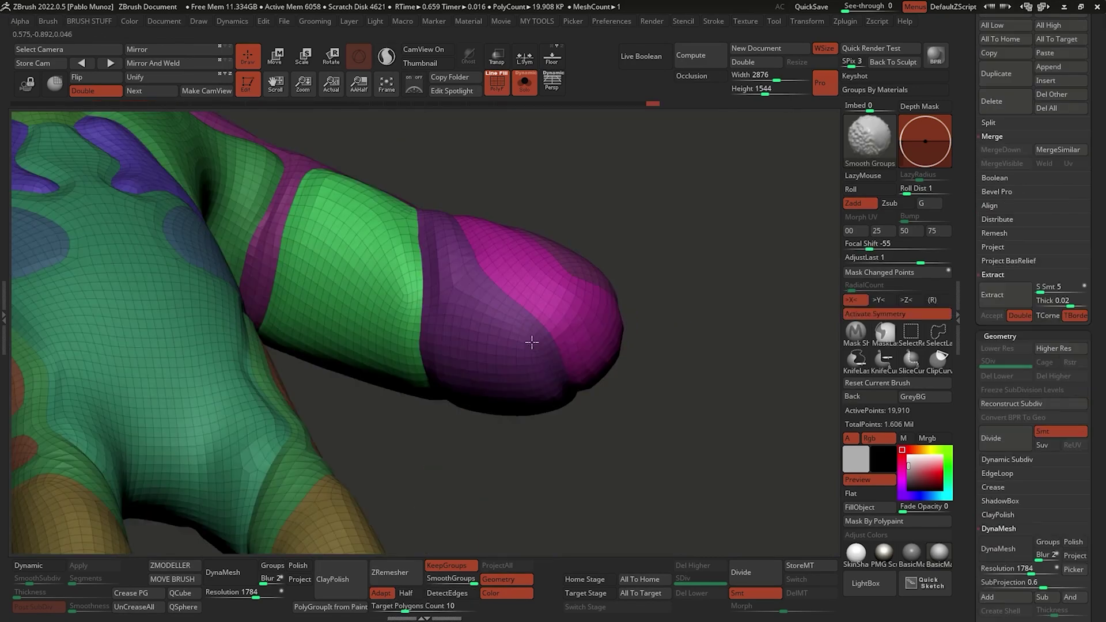
pyautogui.moveTo(531, 341)
pyautogui.mouseDown(button='right')
pyautogui.moveTo(605, 328)
pyautogui.moveTo(535, 345)
pyautogui.mouseUp(button='right')
pyautogui.moveTo(569, 311); pyautogui.dragTo(634, 398, button='right')
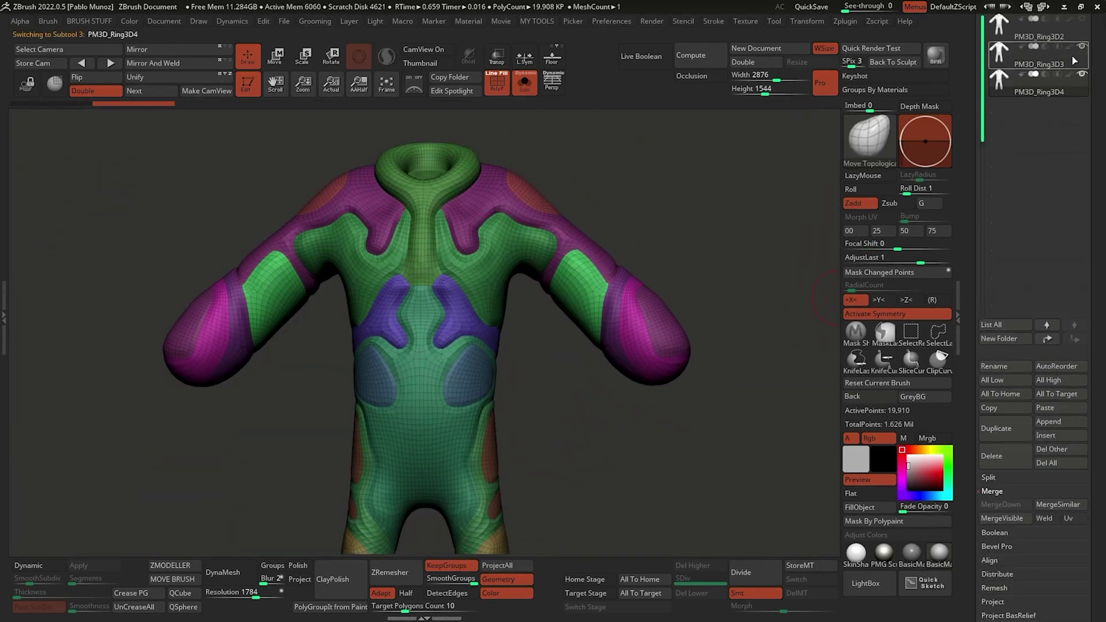
pyautogui.scroll(-5, 1014, 375)
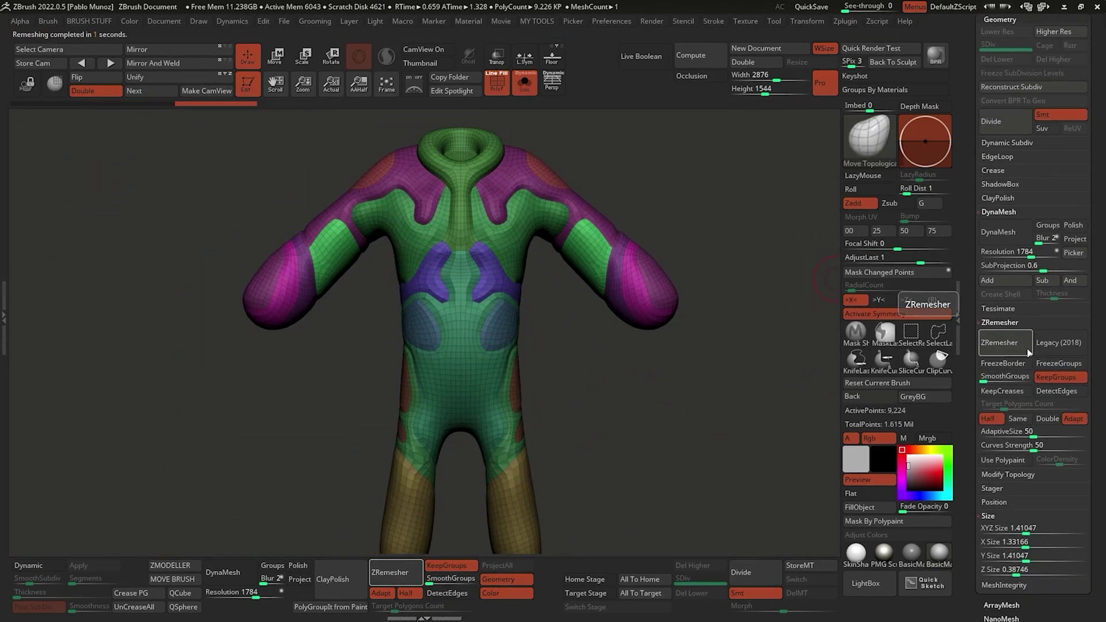
pyautogui.click(1005, 345)
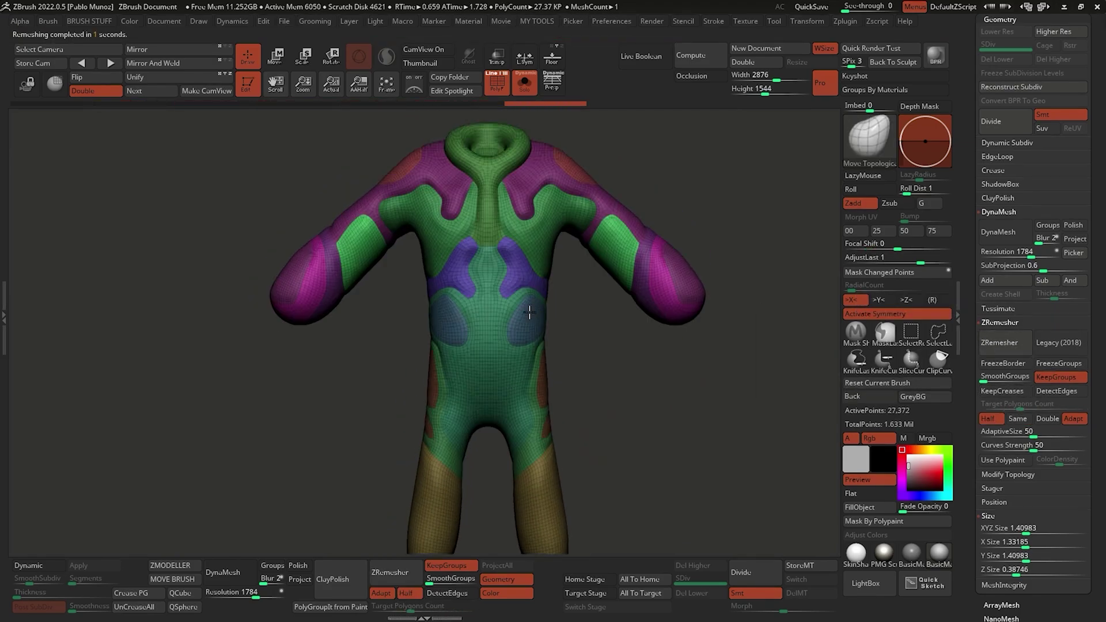
pyautogui.scroll(15, 1031, 288)
# Select the PM3D_Ring3D3 suit and check it from back and front.
pyautogui.click(1058, 224)
pyautogui.moveTo(633, 413); pyautogui.dragTo(560, 342)
pyautogui.moveTo(458, 313); pyautogui.dragTo(461, 322)
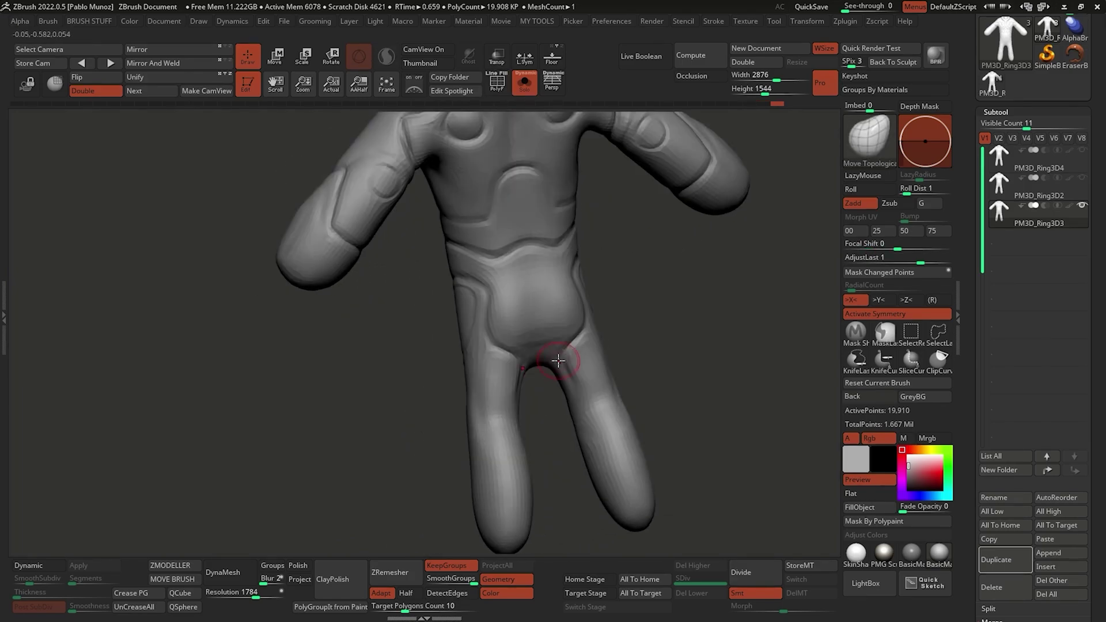
# Subdivide the suit and try Panel Loops along its polygroups, then undo the seams.
pyautogui.press('f')
pyautogui.hotkey('ctrl', 'd')
pyautogui.press('m')
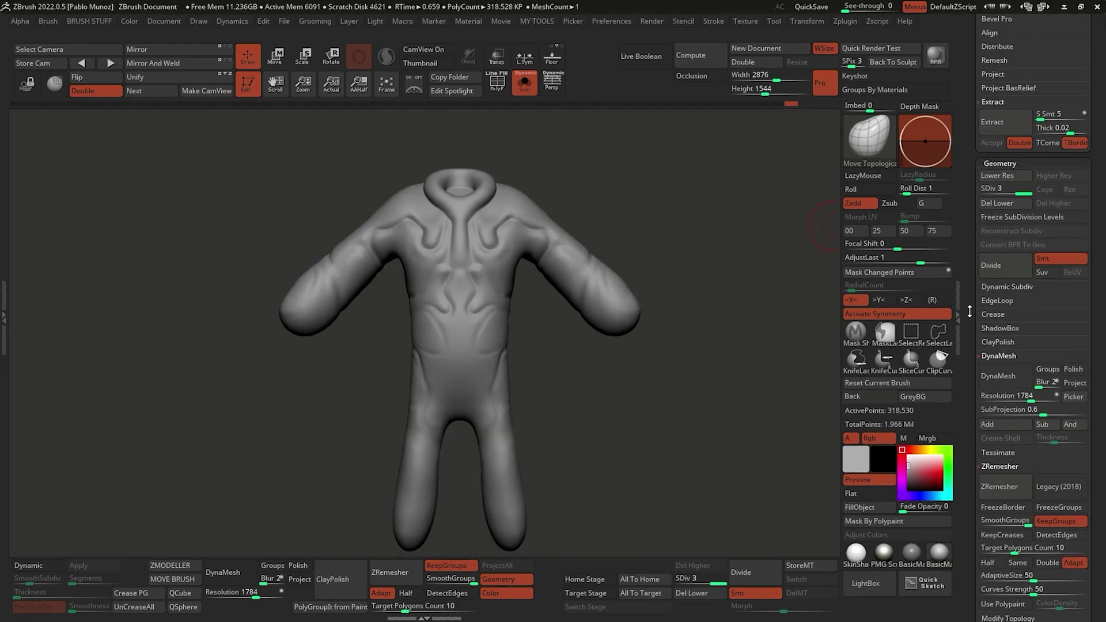
pyautogui.scroll(10, 1032, 288)
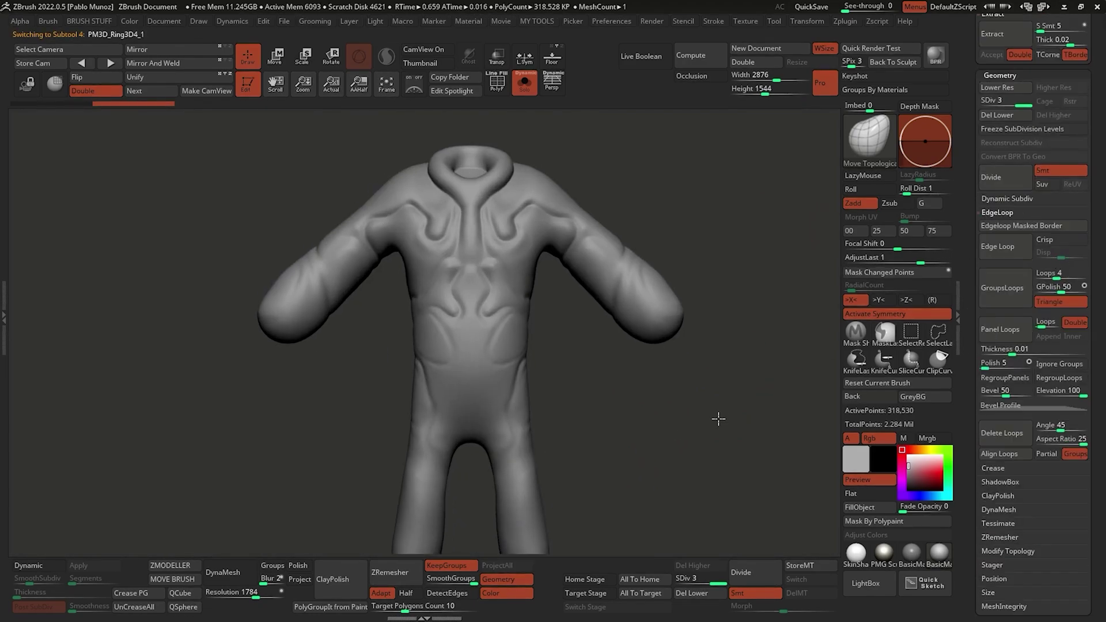
pyautogui.click(686, 579)
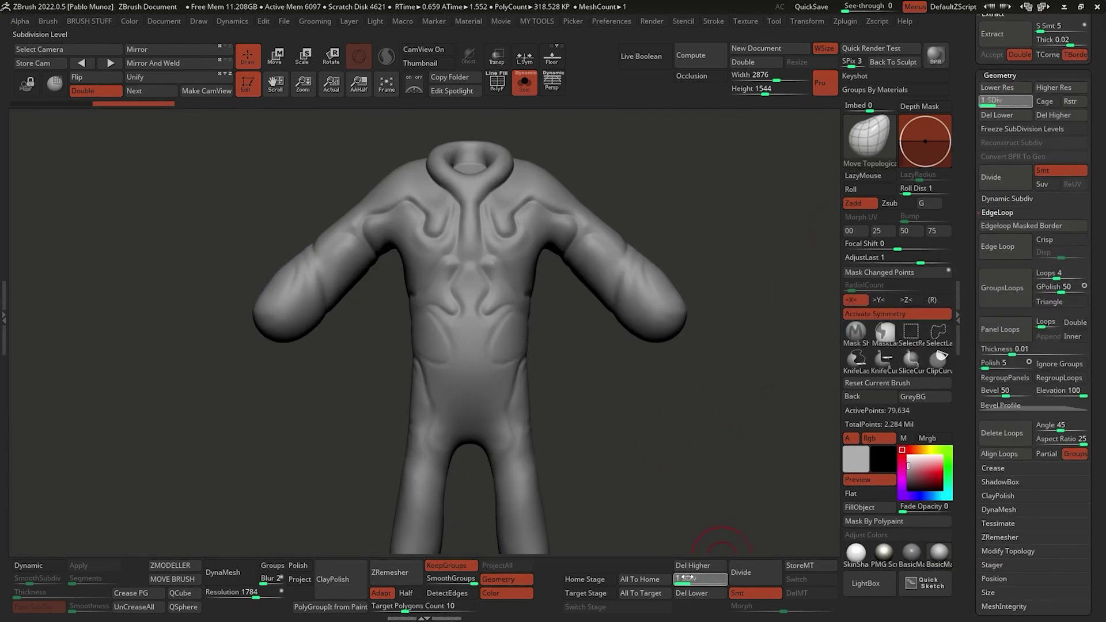
pyautogui.click(38, 566)
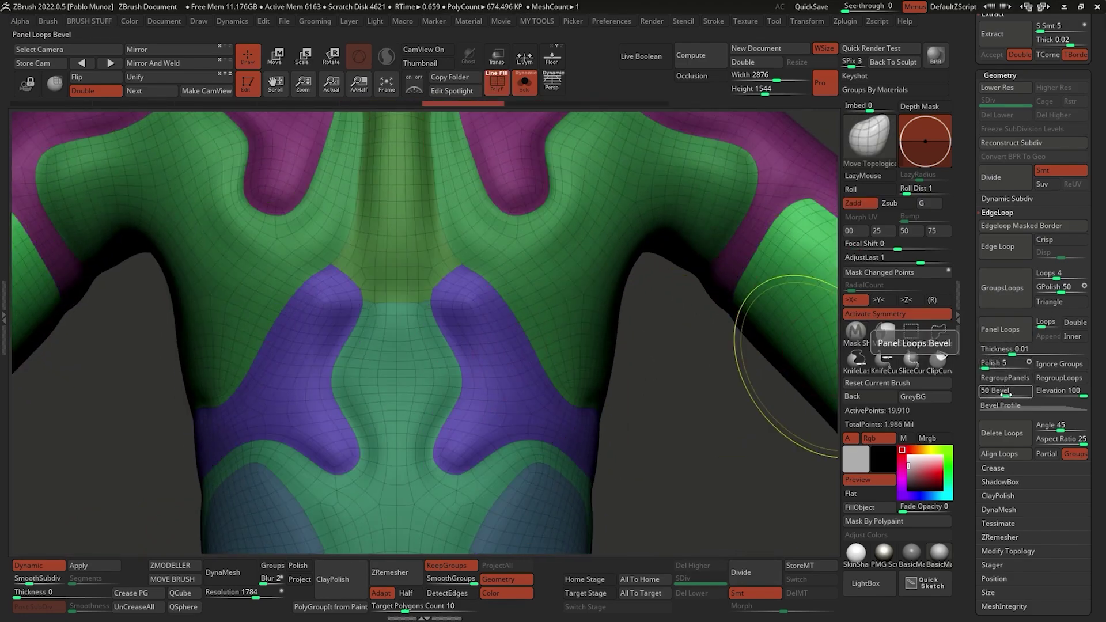
pyautogui.click(1008, 333)
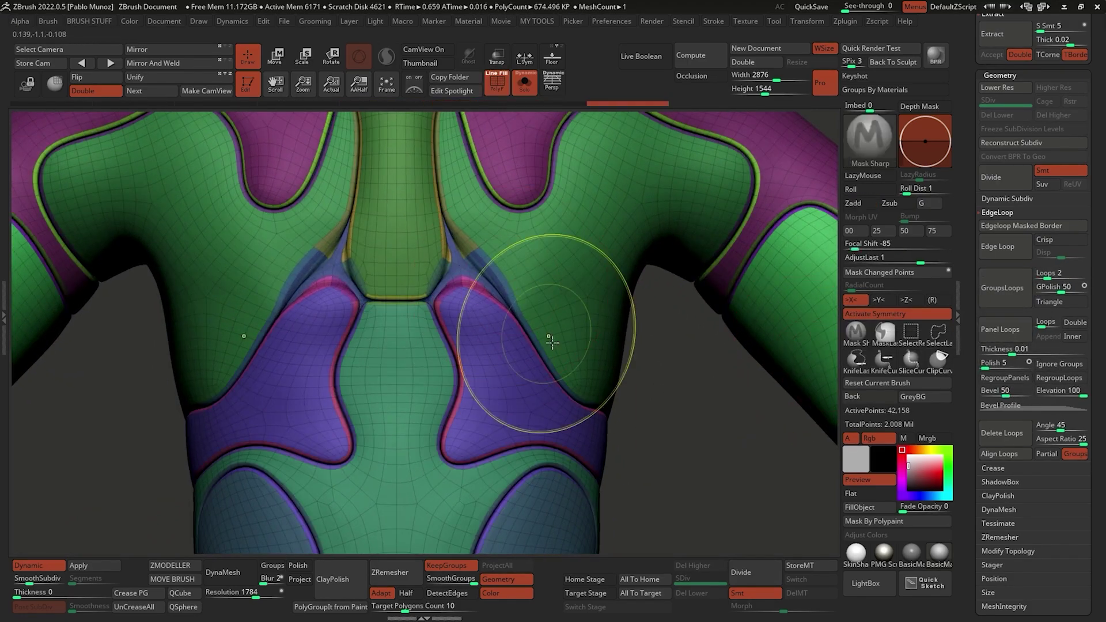
pyautogui.press('space')
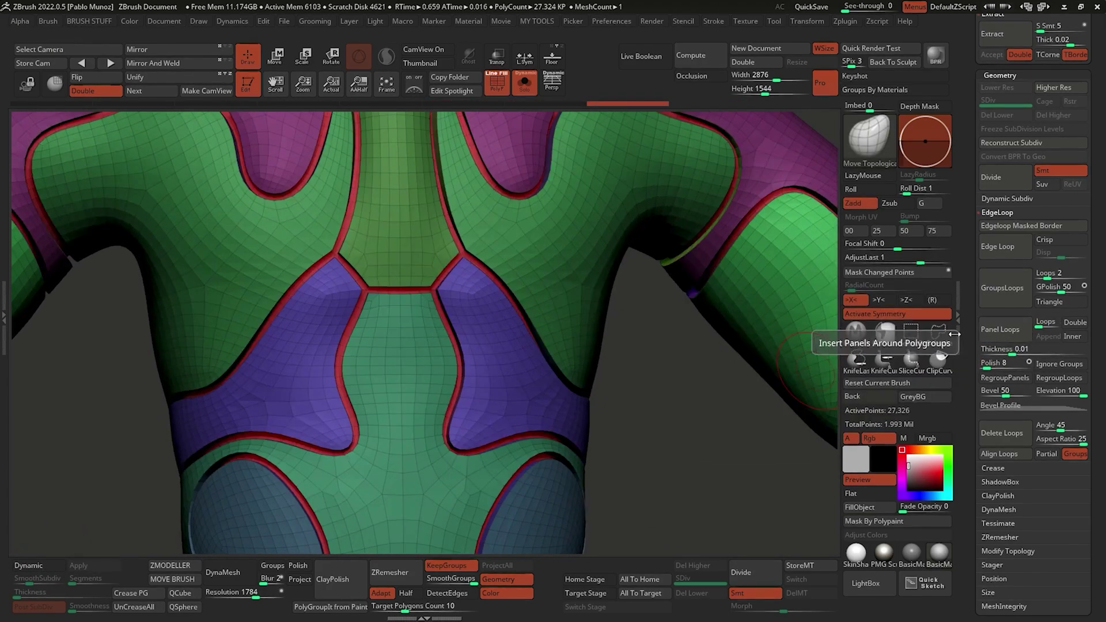
pyautogui.hotkey('ctrl', 'z')
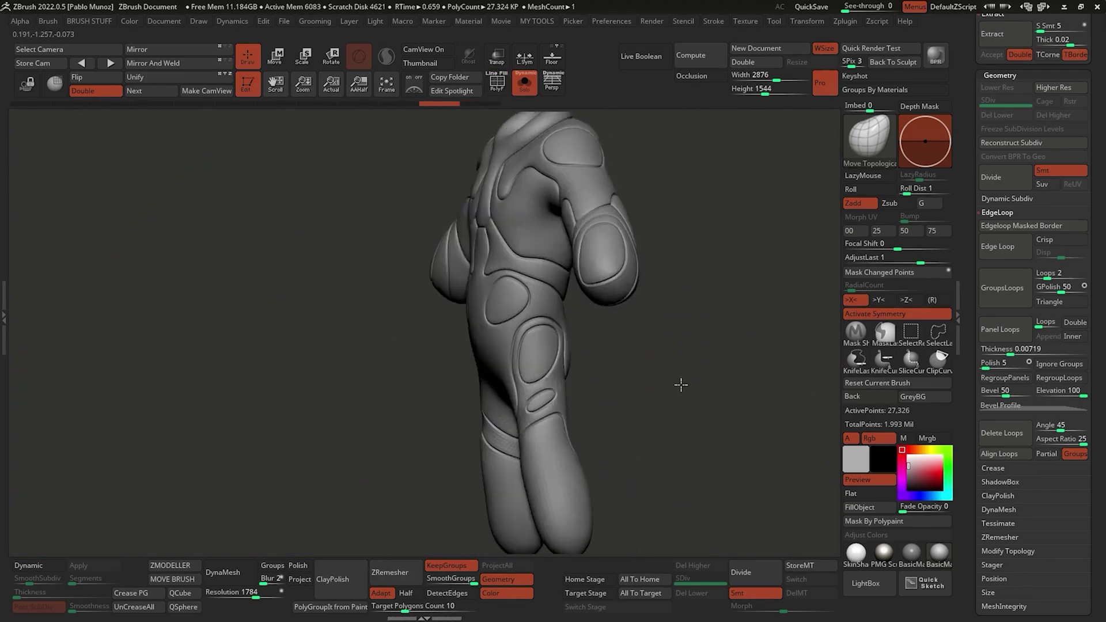
# Subdivide the suit again and recolour its polygroups, checking the upper magenta group.
pyautogui.hotkey('ctrl', 'd')
pyautogui.hotkey('ctrl', 'd')
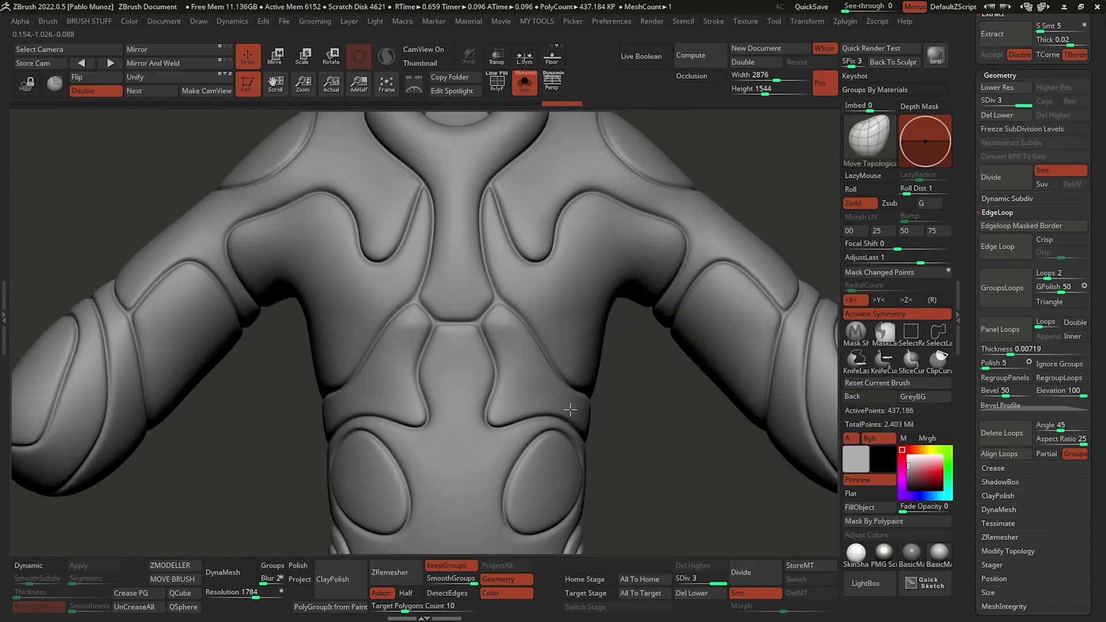
pyautogui.hotkey('shift', 'f')
pyautogui.hotkey('shift', 'd')
pyautogui.hotkey('shift', 'd')
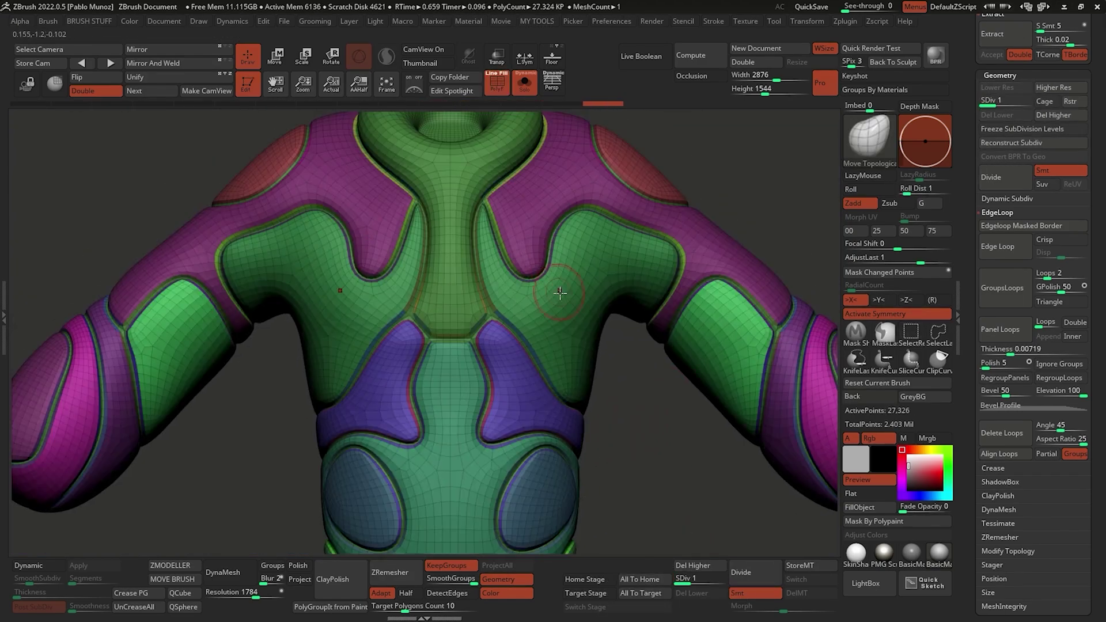
pyautogui.keyDown('ctrl'); pyautogui.keyDown('shift'); pyautogui.click(582, 254); pyautogui.keyUp('shift'); pyautogui.keyUp('ctrl')
pyautogui.keyDown('ctrl'); pyautogui.keyDown('shift'); pyautogui.click(587, 313); pyautogui.keyUp('shift'); pyautogui.keyUp('ctrl')
pyautogui.hotkey('ctrl', 'z')
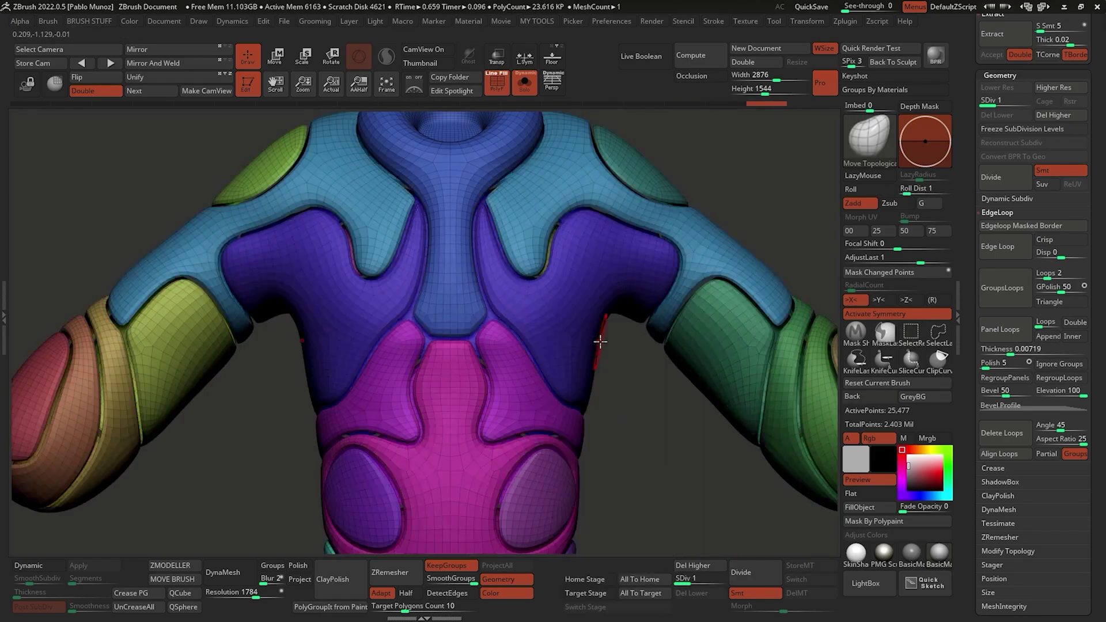
pyautogui.press('f')
pyautogui.click(162, 63)
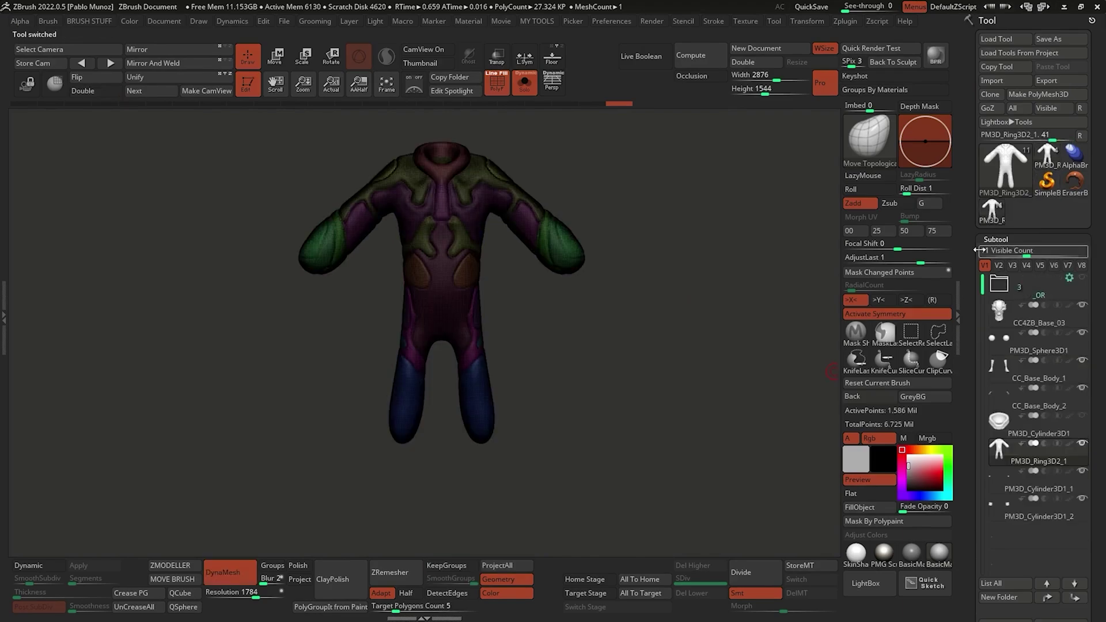
# Paste the suit under CC_Base_Body_1 and show all parts, including PM3D_Cylinder3D1_1.
pyautogui.scroll(-5, 1060, 125)
pyautogui.click(1063, 488)
pyautogui.click(1083, 160)
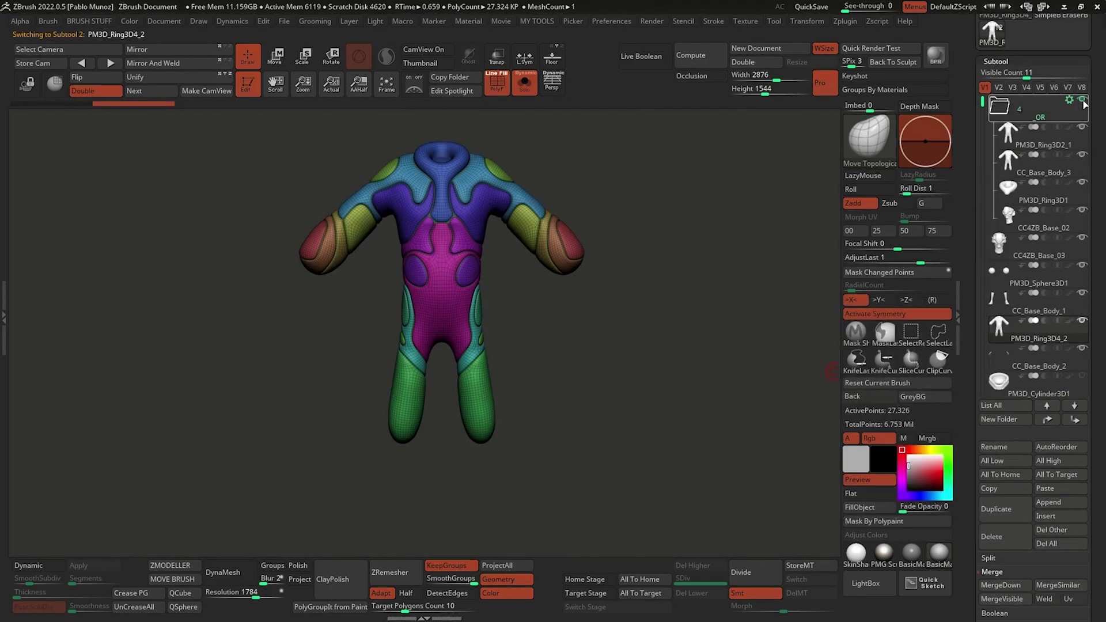
pyautogui.click(1002, 108)
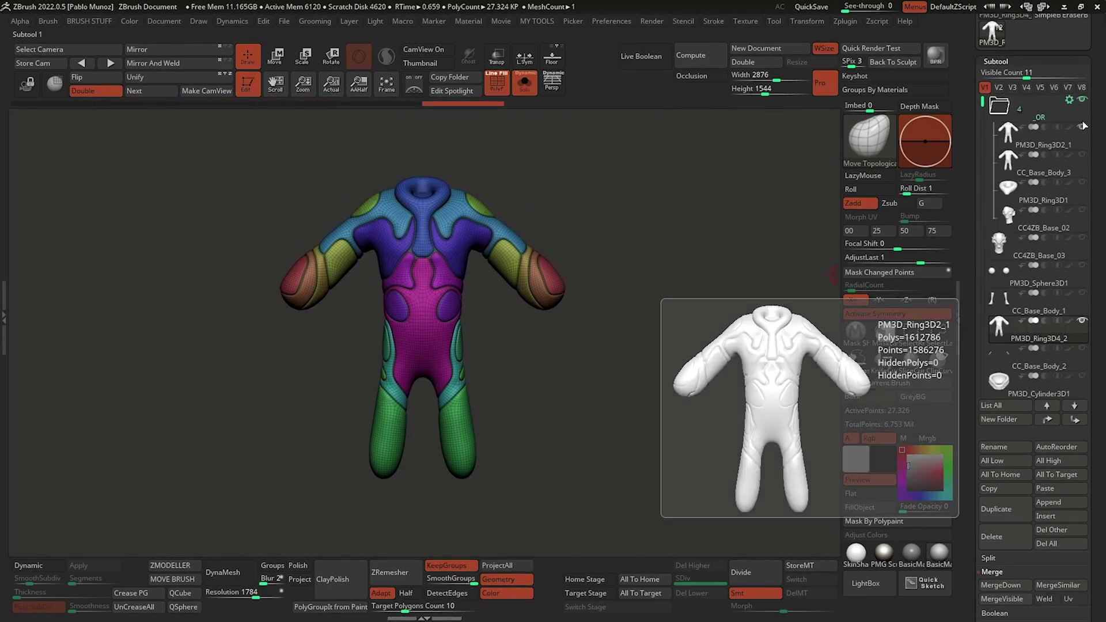
pyautogui.click(1001, 107)
pyautogui.hotkey('shift', 'f')
pyautogui.keyDown('ctrl'); pyautogui.keyDown('shift'); pyautogui.click(567, 196); pyautogui.keyUp('shift'); pyautogui.keyUp('ctrl')
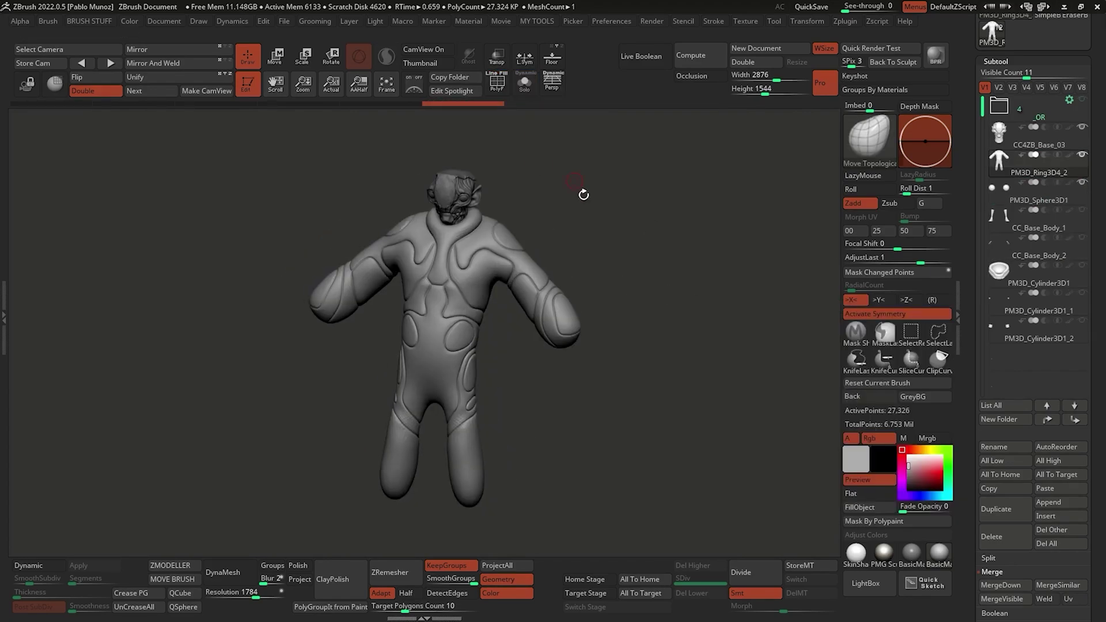
pyautogui.click(1083, 293)
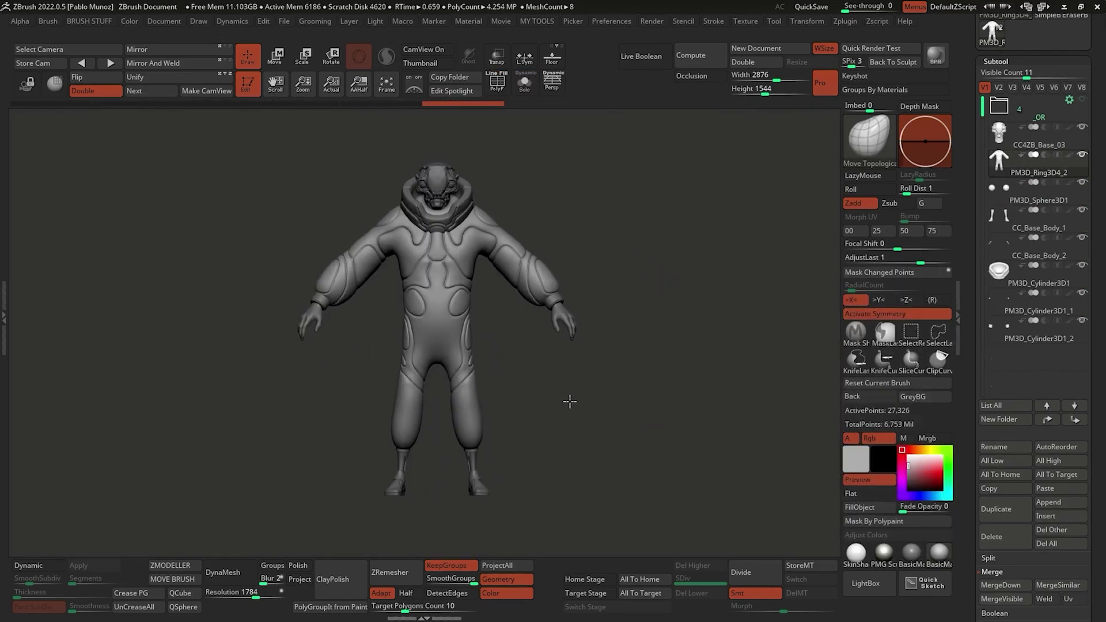
pyautogui.moveTo(573, 400); pyautogui.dragTo(581, 415)
# Clone the cylinder part and slice its ring into several new polygroups.
pyautogui.scroll(5, 1002, 95)
pyautogui.click(991, 95)
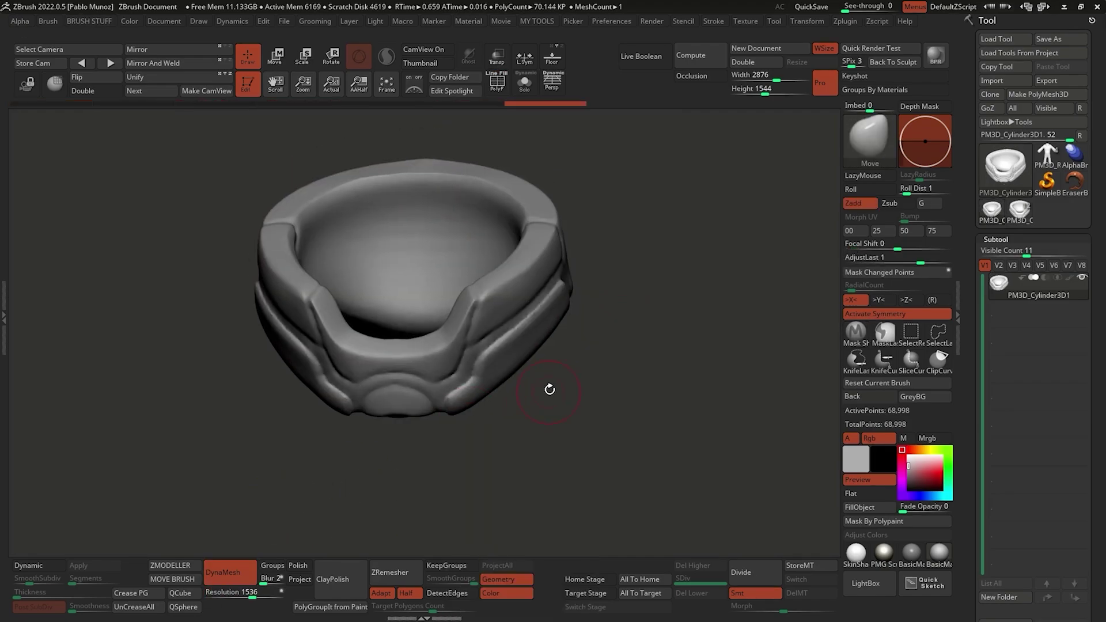
pyautogui.moveTo(548, 388); pyautogui.dragTo(495, 341)
pyautogui.hotkey('shift', 'f')
pyautogui.moveTo(449, 220)
pyautogui.keyDown('ctrl'); pyautogui.keyDown('shift'); pyautogui.mouseDown()
pyautogui.moveTo(567, 242)
pyautogui.moveTo(551, 238)
pyautogui.mouseUp(); pyautogui.keyUp('shift'); pyautogui.keyUp('ctrl')
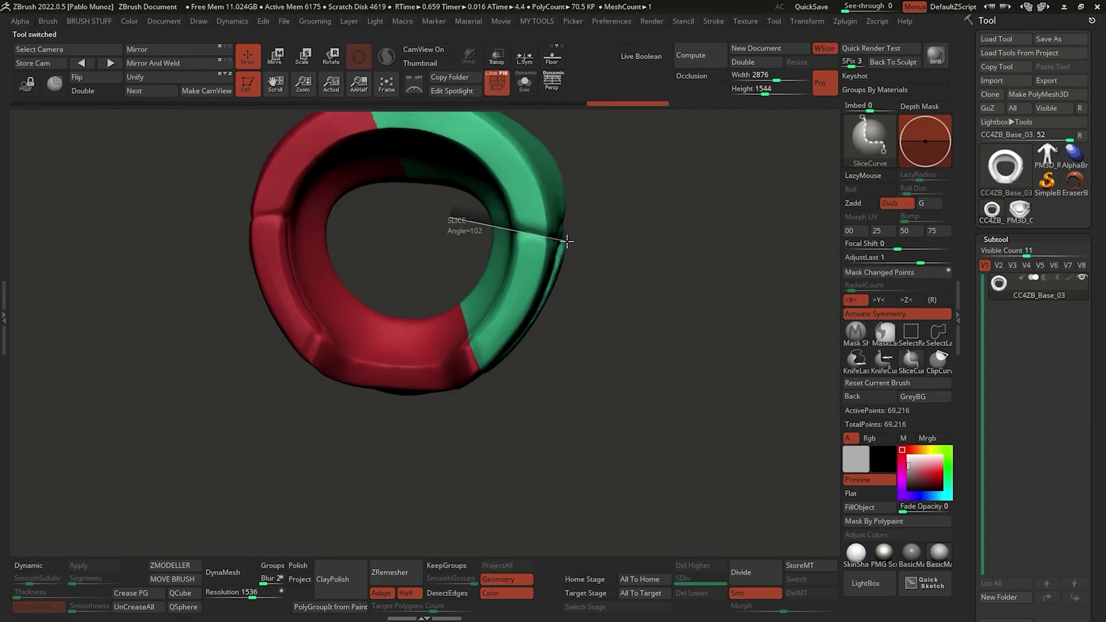
pyautogui.moveTo(600, 271); pyautogui.dragTo(640, 269)
pyautogui.keyDown('ctrl'); pyautogui.keyDown('shift'); pyautogui.moveTo(623, 214); pyautogui.dragTo(555, 232); pyautogui.keyUp('shift'); pyautogui.keyUp('ctrl')
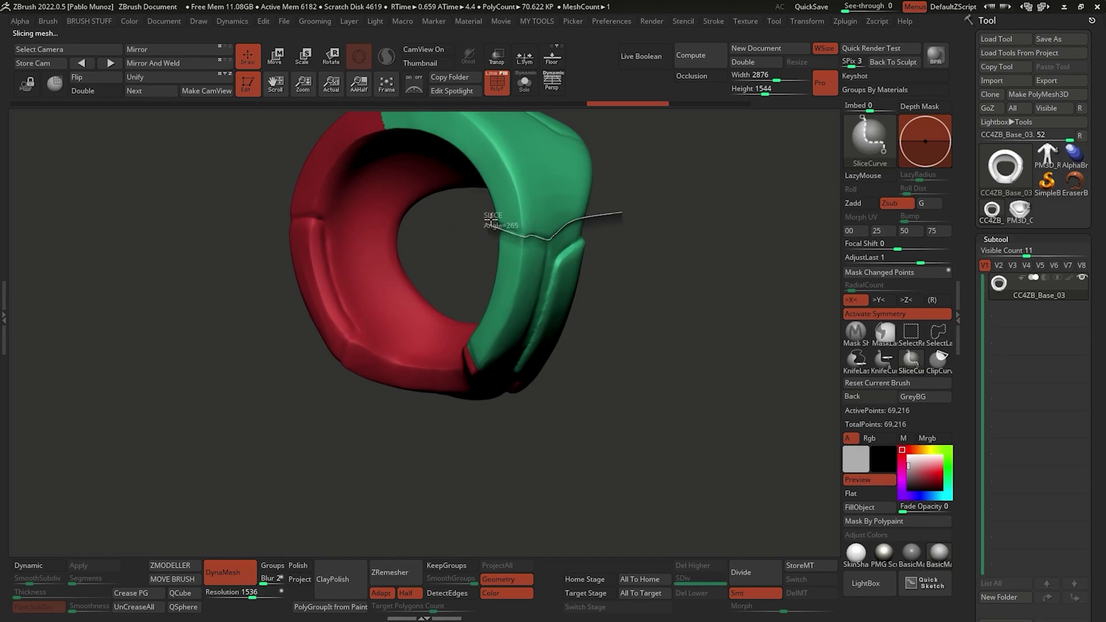
pyautogui.moveTo(492, 220)
pyautogui.keyDown('ctrl'); pyautogui.keyDown('shift'); pyautogui.mouseDown()
pyautogui.moveTo(507, 230)
pyautogui.moveTo(537, 343)
pyautogui.mouseUp(); pyautogui.keyUp('shift'); pyautogui.keyUp('ctrl')
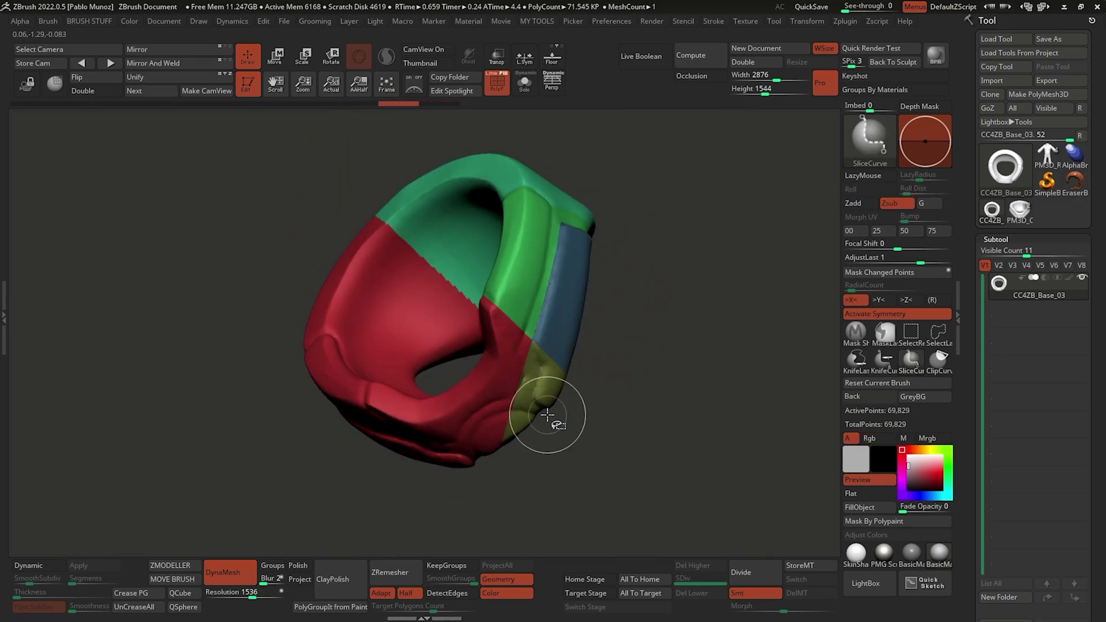
pyautogui.moveTo(547, 415)
pyautogui.mouseDown()
pyautogui.moveTo(564, 403)
pyautogui.moveTo(563, 376)
pyautogui.moveTo(625, 335)
pyautogui.moveTo(502, 225)
pyautogui.mouseUp()
# ZRemesh the sliced ring and add Panel Loops with thickness 0.00578 and polish 0.
pyautogui.click(1004, 321)
pyautogui.press('m')
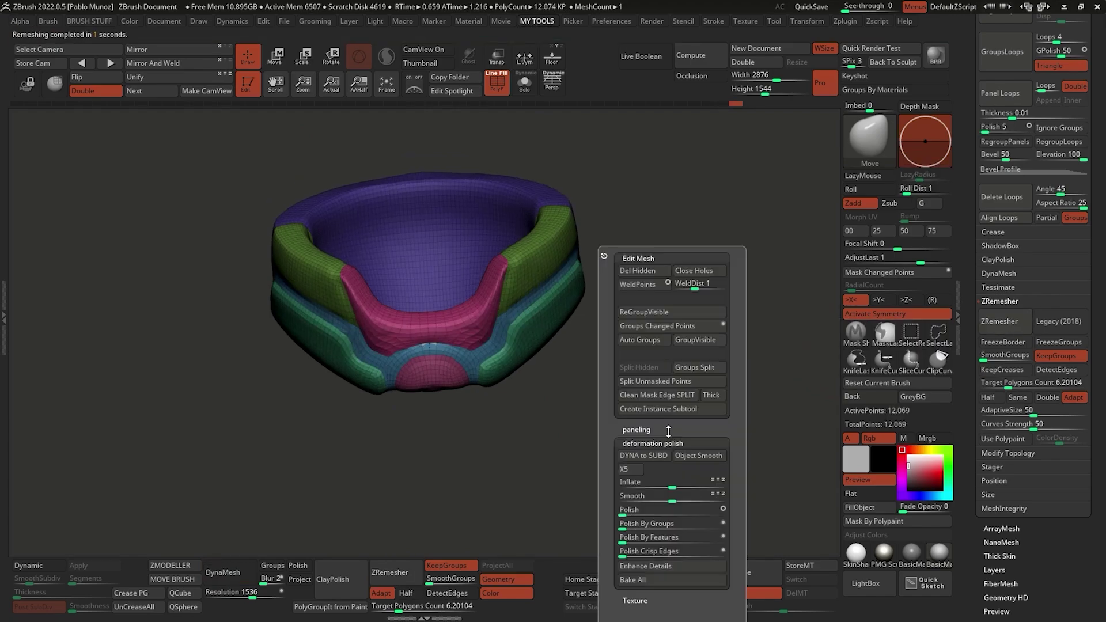
pyautogui.moveTo(599, 443); pyautogui.dragTo(573, 440)
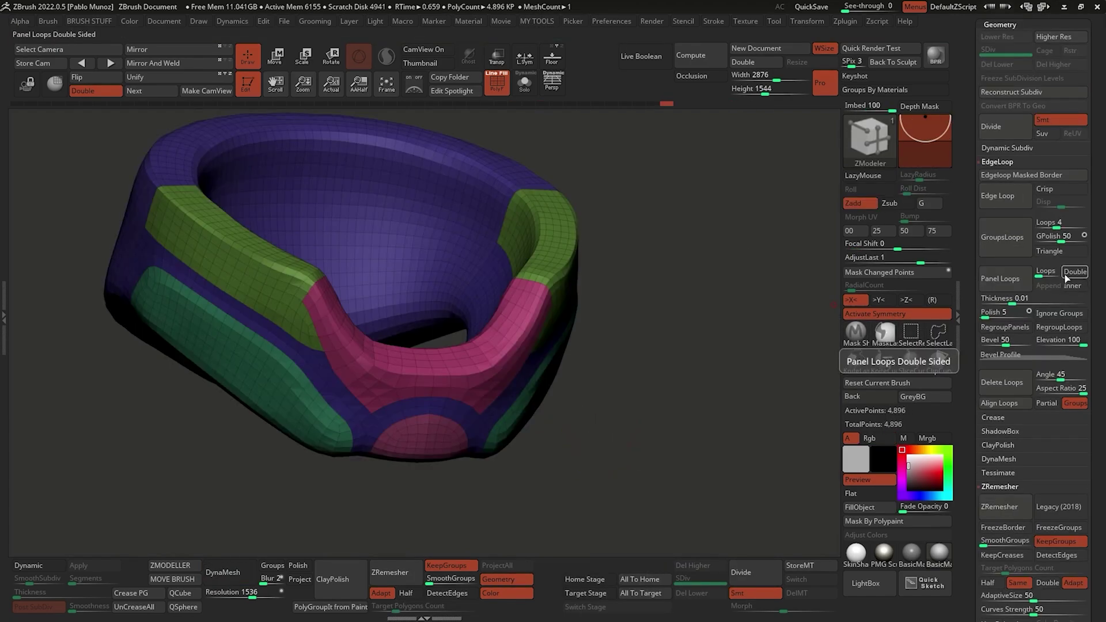
pyautogui.click(1020, 299)
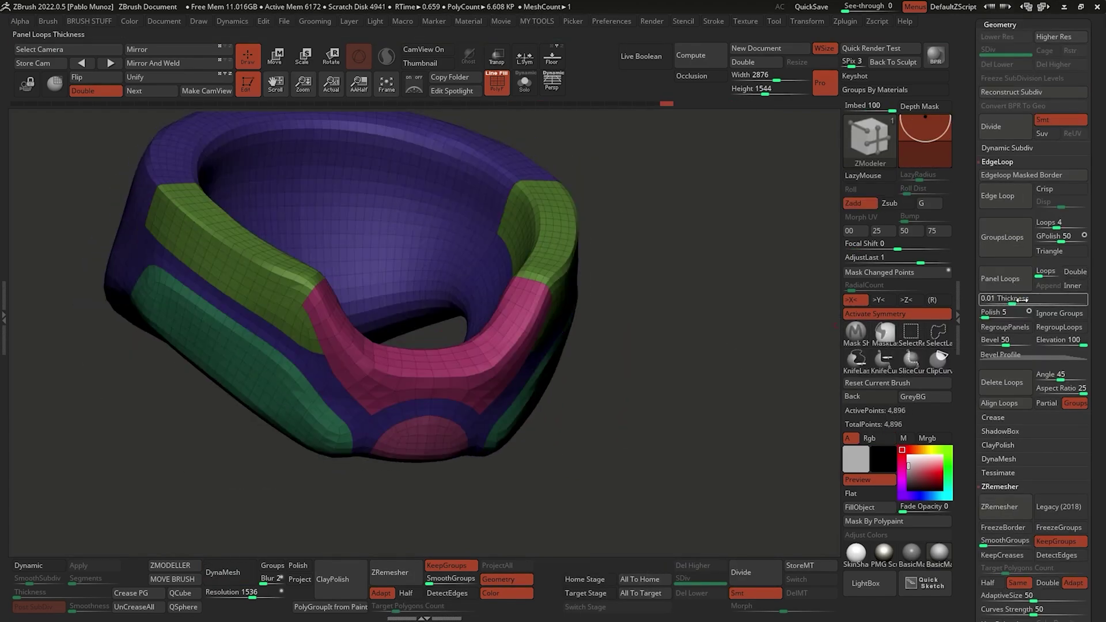
pyautogui.write('0.00578')
pyautogui.press('Return')
pyautogui.click(1001, 279)
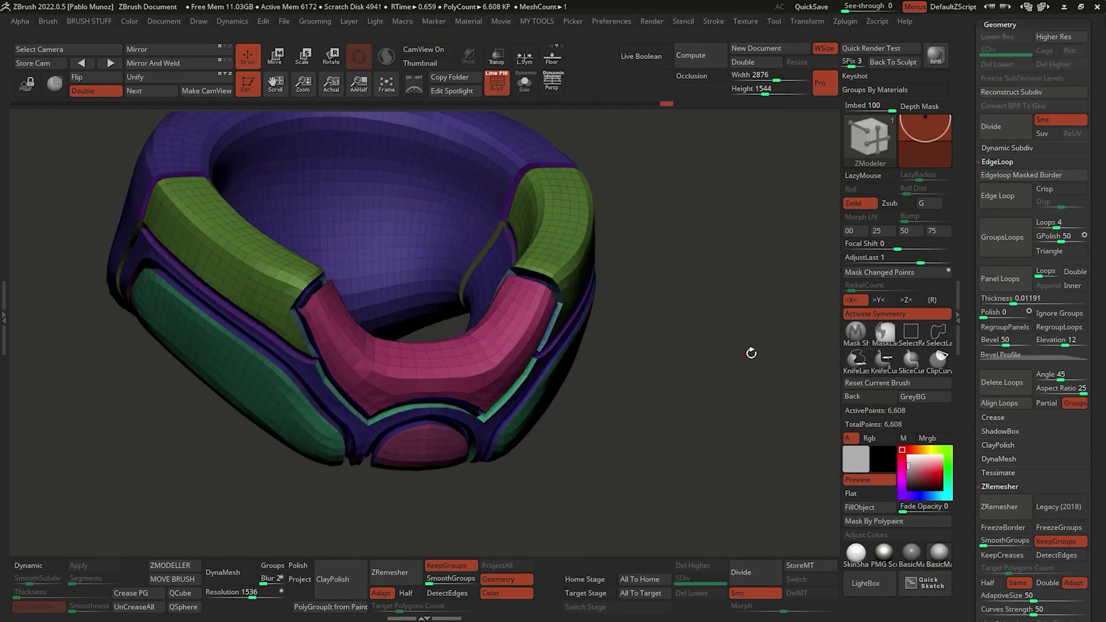
pyautogui.click(984, 312)
pyautogui.write('0')
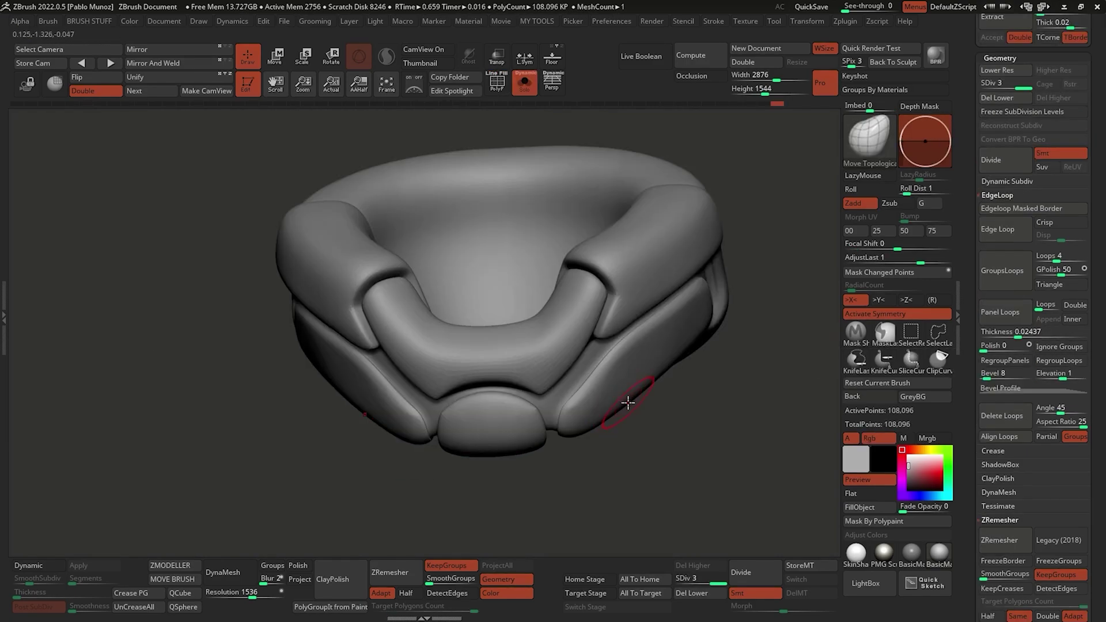
pyautogui.press('b')
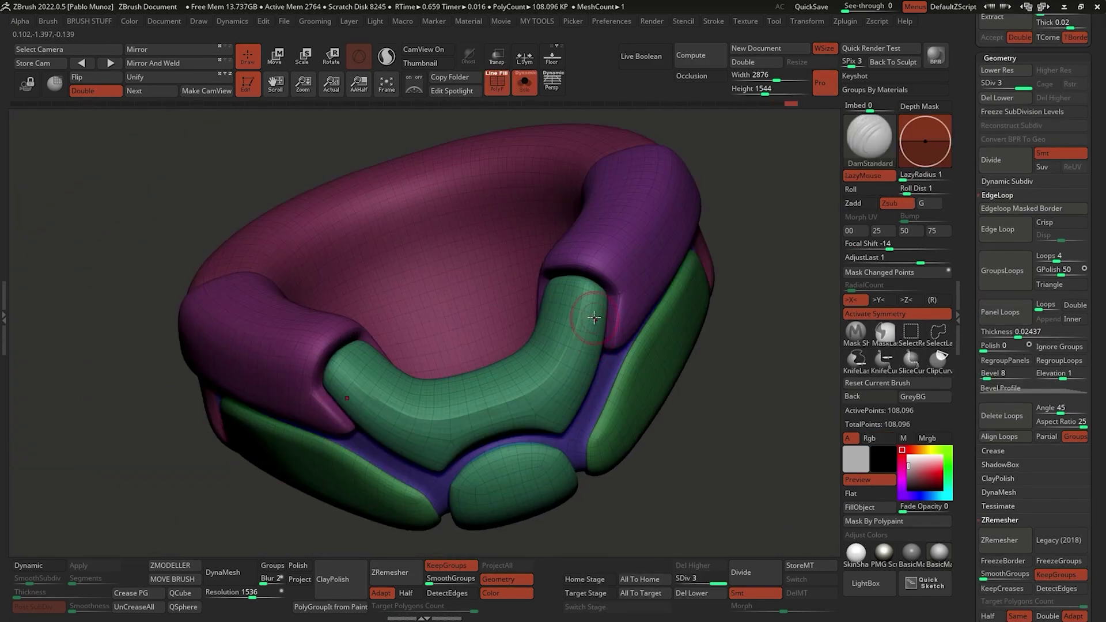
pyautogui.moveTo(594, 317); pyautogui.dragTo(528, 329, button='right')
# Switch to the CC_Base_Body_2 hands subtool and frame the isolated hand in a side view.
pyautogui.keyDown('ctrl'); pyautogui.keyDown('shift'); pyautogui.click(593, 392); pyautogui.keyUp('shift'); pyautogui.keyUp('ctrl')
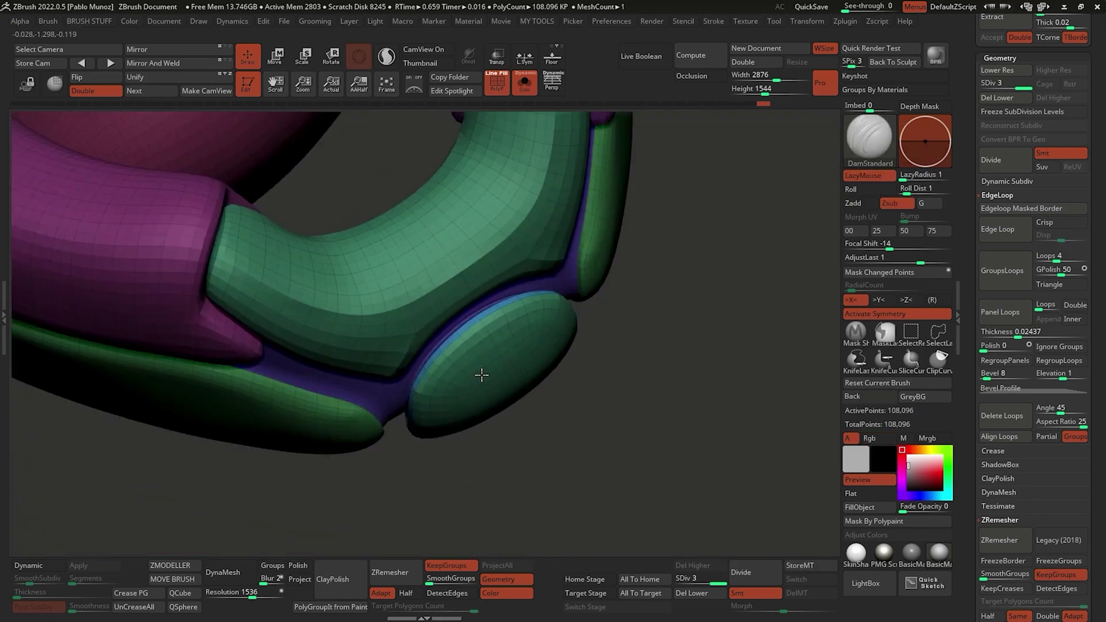
pyautogui.moveTo(481, 375); pyautogui.dragTo(425, 375, button='right')
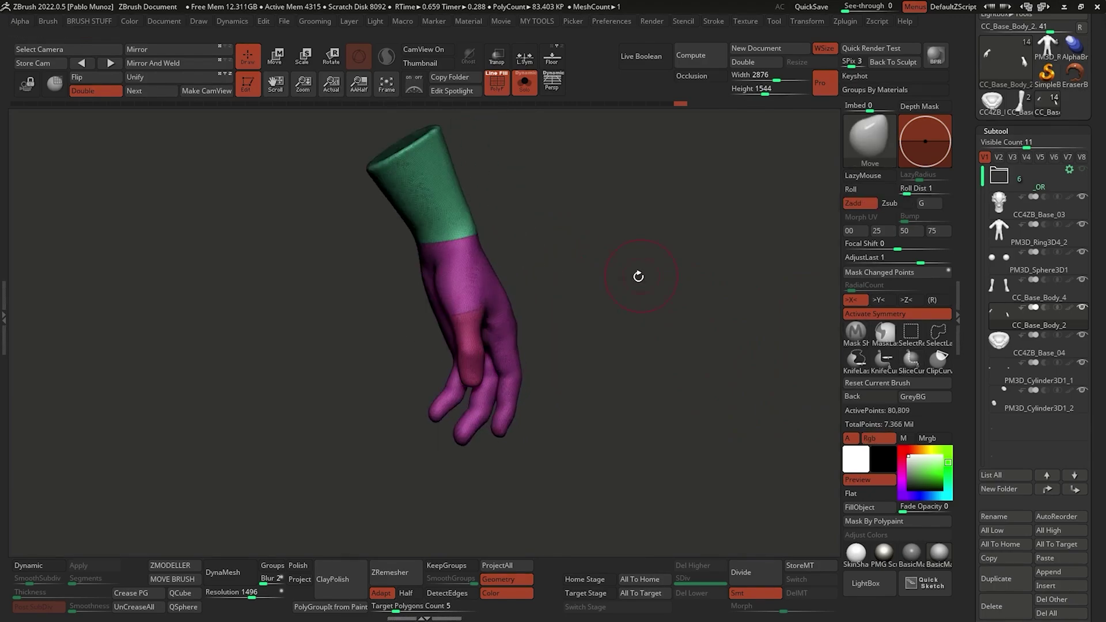
pyautogui.moveTo(639, 276); pyautogui.dragTo(649, 323, button='right')
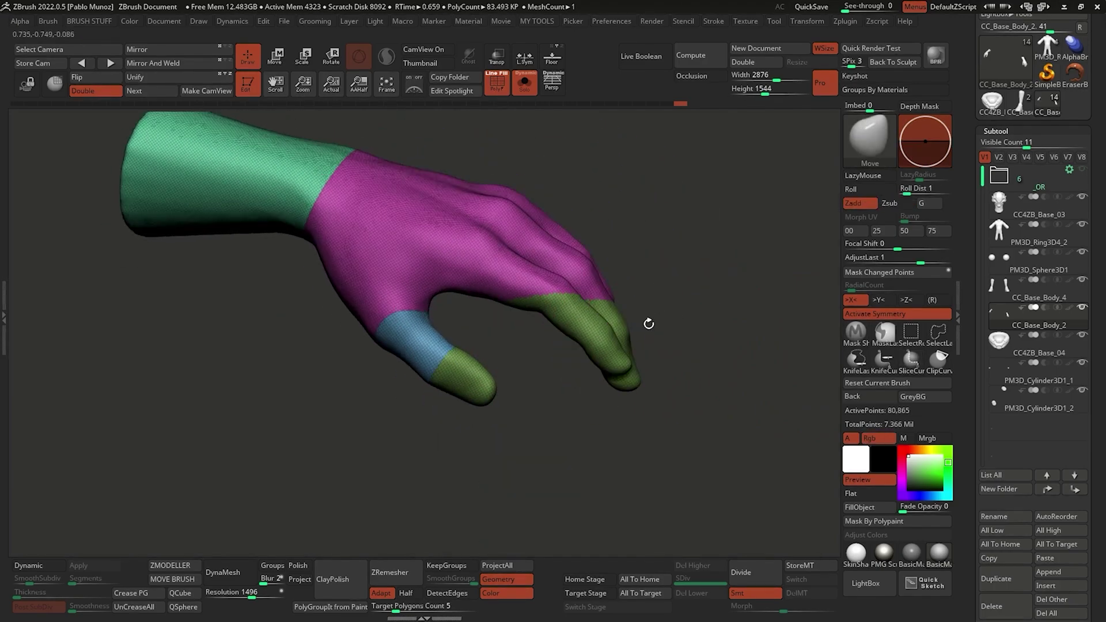
pyautogui.rightClick(671, 317)
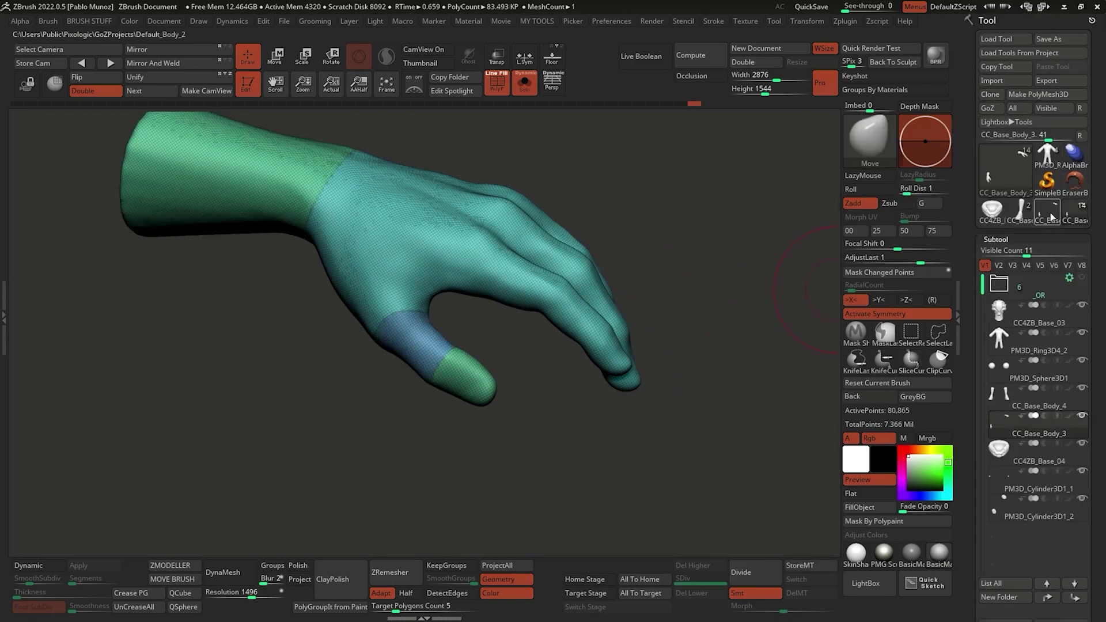
pyautogui.click(1052, 217)
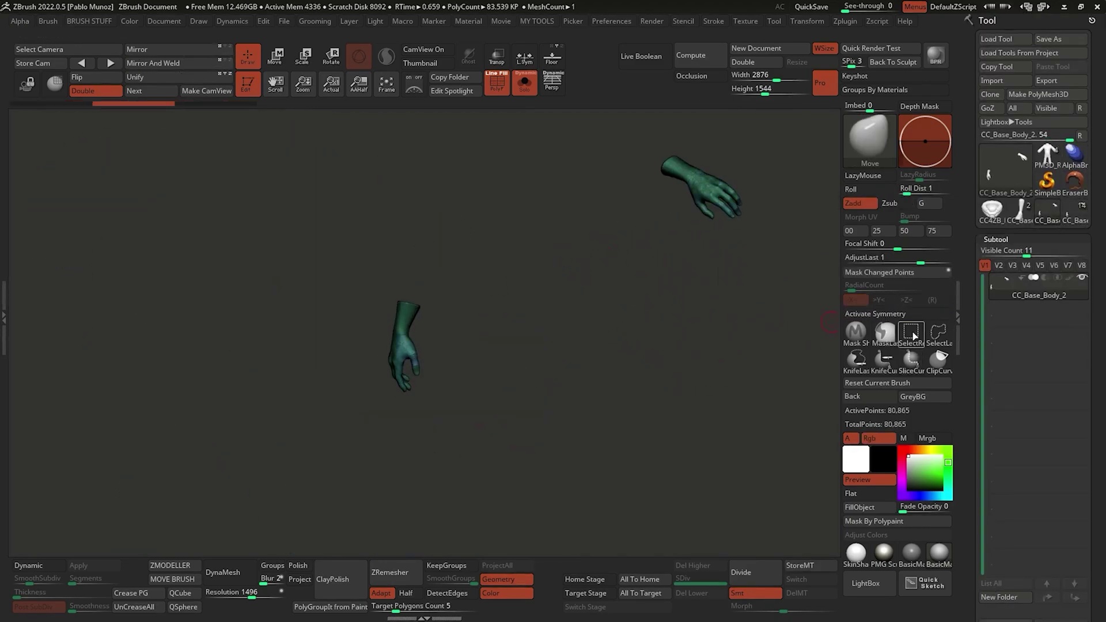
pyautogui.press('f')
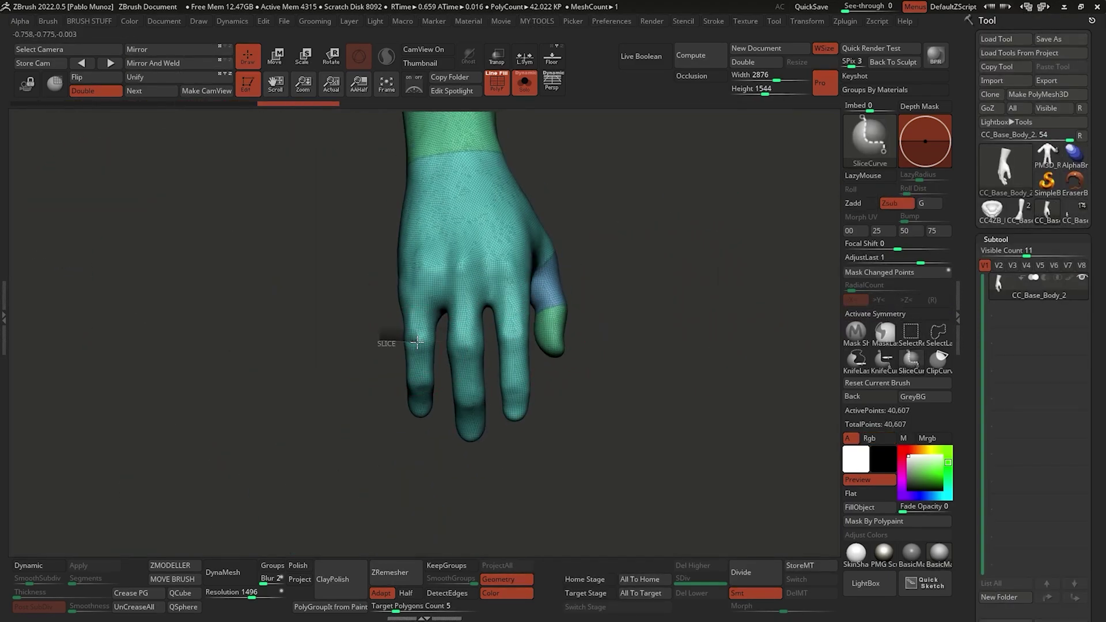
# Slice the palm into its own polygroup, then hide and reveal hand parts with SelectRect.
pyautogui.keyDown('ctrl'); pyautogui.keyDown('shift'); pyautogui.moveTo(417, 342); pyautogui.dragTo(420, 365); pyautogui.keyUp('shift'); pyautogui.keyUp('ctrl')
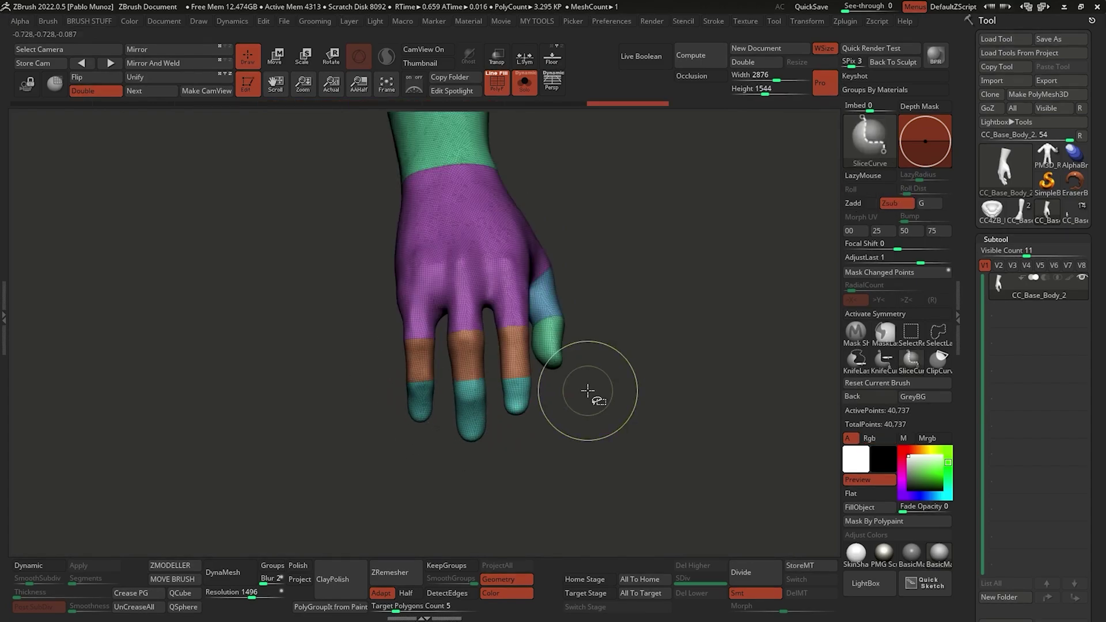
pyautogui.moveTo(648, 464)
pyautogui.keyDown('ctrl'); pyautogui.keyDown('shift'); pyautogui.mouseDown()
pyautogui.moveTo(446, 230)
pyautogui.moveTo(446, 197)
pyautogui.mouseUp(); pyautogui.keyUp('shift'); pyautogui.keyUp('ctrl')
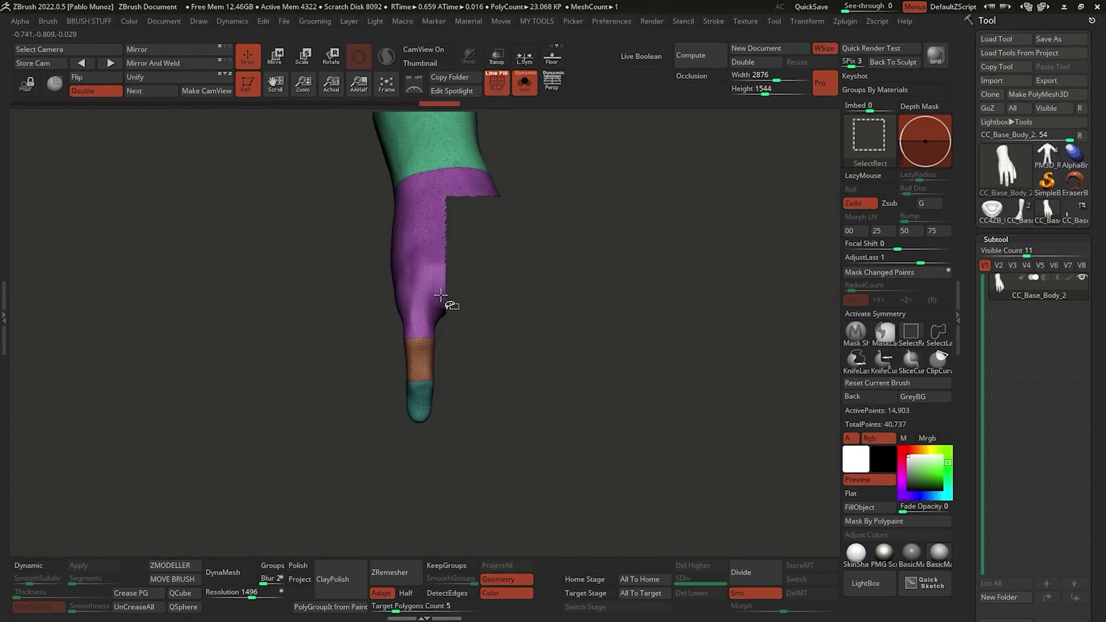
pyautogui.keyDown('ctrl'); pyautogui.keyDown('shift'); pyautogui.click(554, 357); pyautogui.keyUp('shift'); pyautogui.keyUp('ctrl')
pyautogui.keyDown('ctrl'); pyautogui.keyDown('shift'); pyautogui.moveTo(452, 440); pyautogui.dragTo(383, 296); pyautogui.keyUp('shift'); pyautogui.keyUp('ctrl')
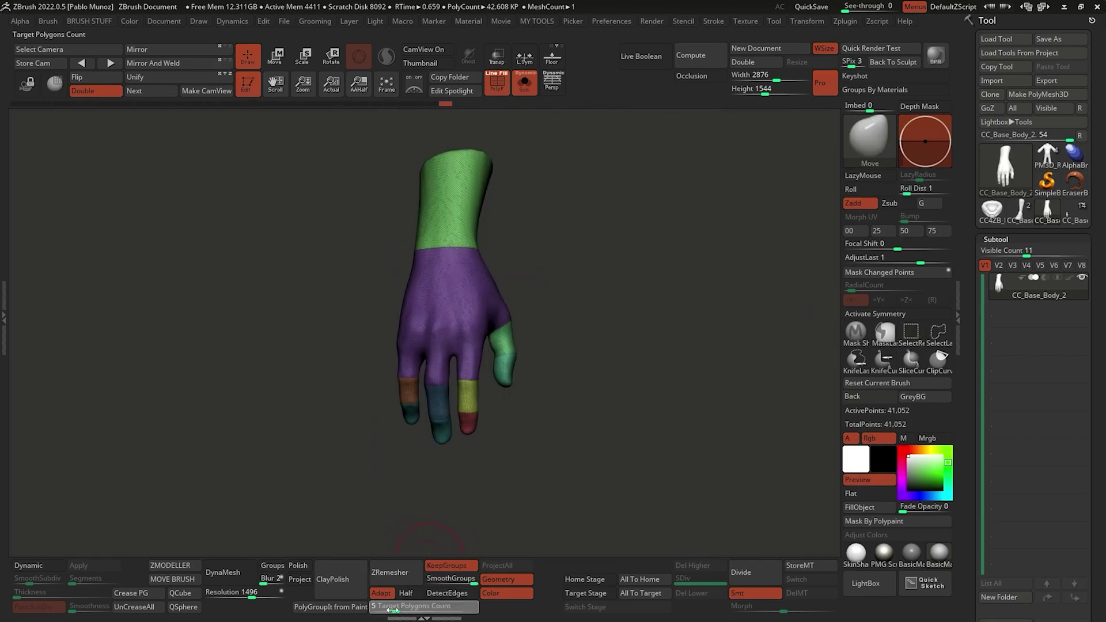
# ZRemesh the hand with Keep Groups on, down to about 3.3K polygons.
pyautogui.moveTo(553, 403)
pyautogui.mouseDown()
pyautogui.moveTo(580, 400)
pyautogui.moveTo(500, 344)
pyautogui.moveTo(547, 345)
pyautogui.moveTo(574, 324)
pyautogui.moveTo(403, 576)
pyautogui.mouseUp()
pyautogui.press('space')
pyautogui.click(500, 344)
pyautogui.click(397, 573)
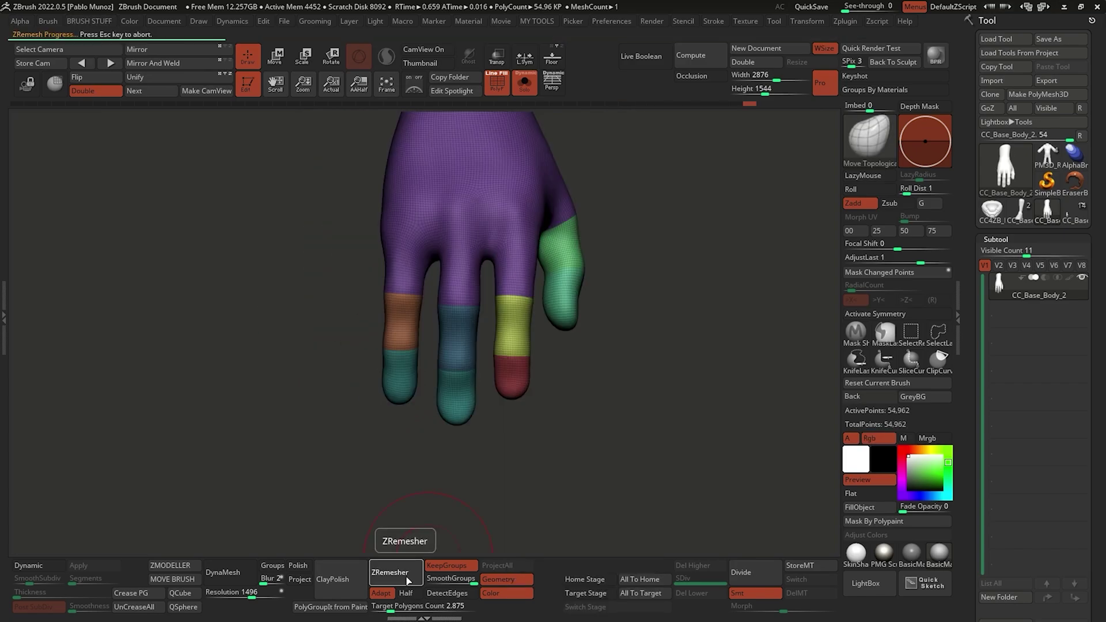
pyautogui.moveTo(538, 412); pyautogui.dragTo(634, 369)
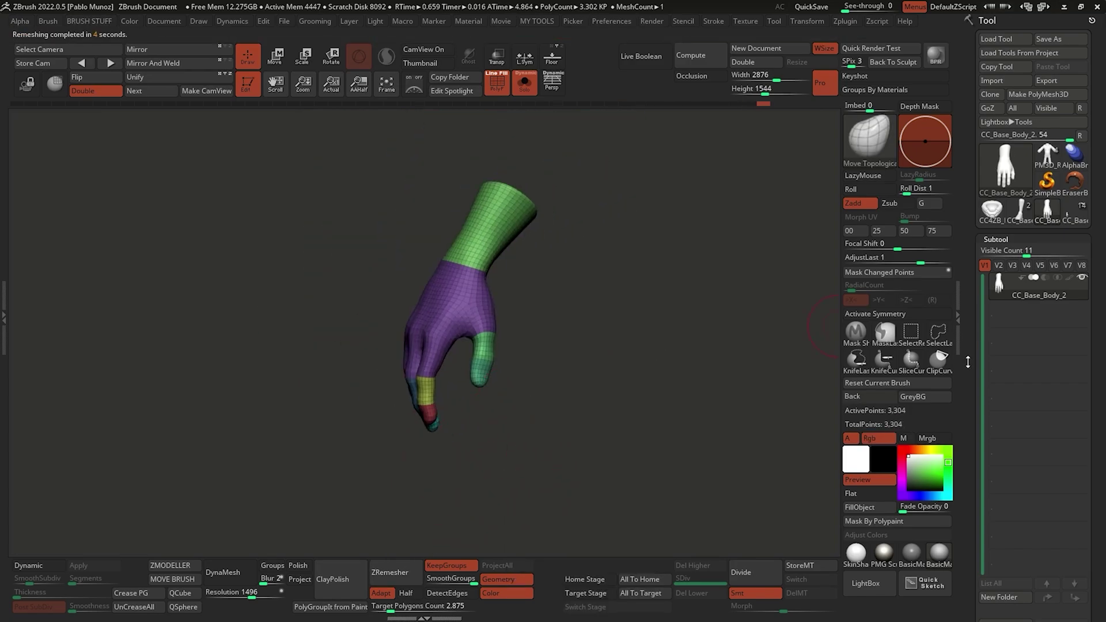
pyautogui.scroll(-5, 991, 371)
pyautogui.scroll(3, 991, 372)
# Append the remeshed hand to CC4ZB_Base_04 and mirror it onto the other arm.
pyautogui.click(1037, 147)
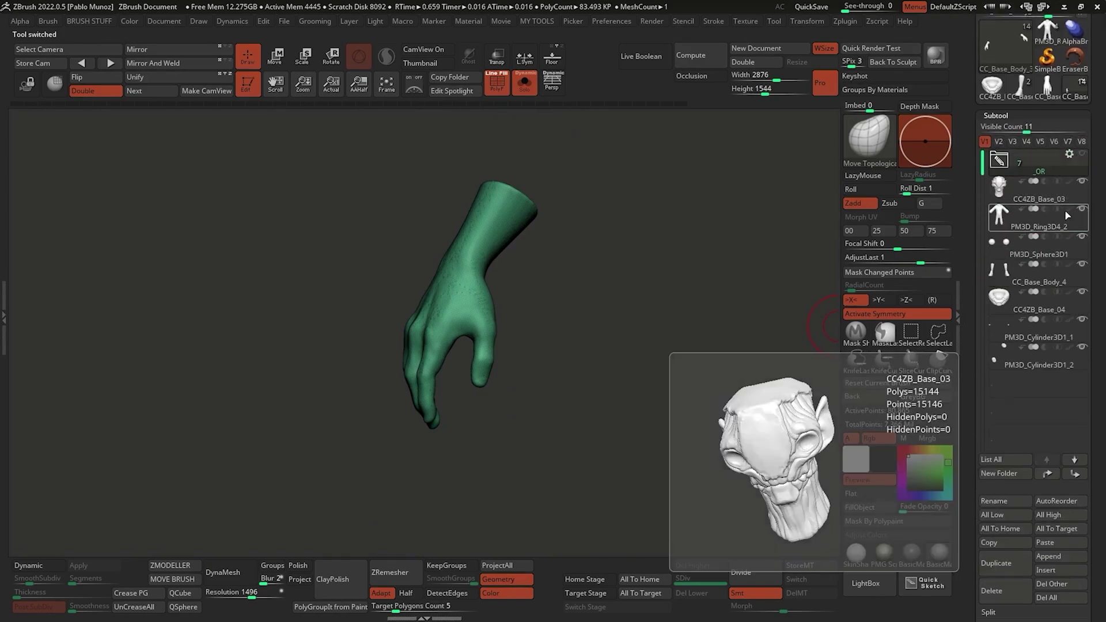
pyautogui.click(1075, 388)
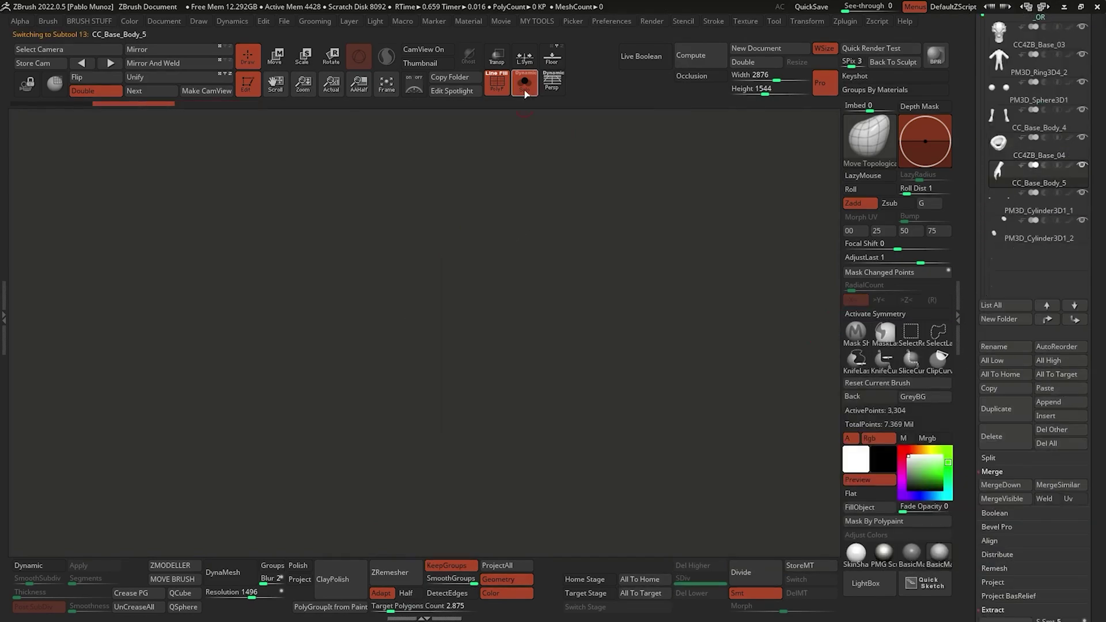
pyautogui.click(178, 65)
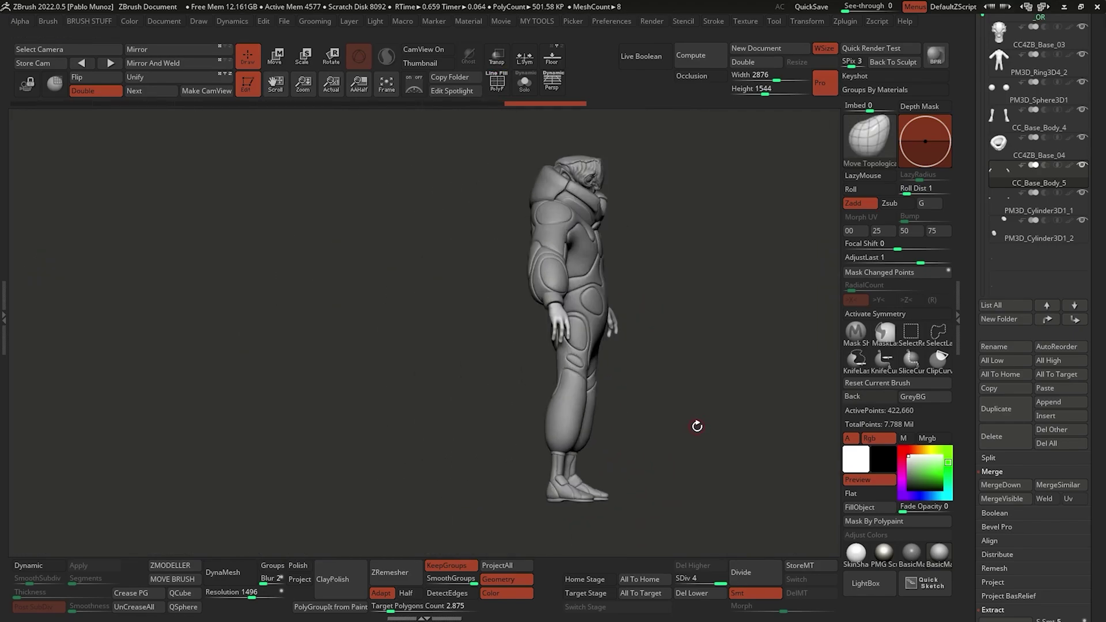
# Hide the torso on the panel subtool, delete the hidden geometry, and show the body again.
pyautogui.moveTo(699, 355); pyautogui.dragTo(671, 380)
pyautogui.hotkey('shift', 'f')
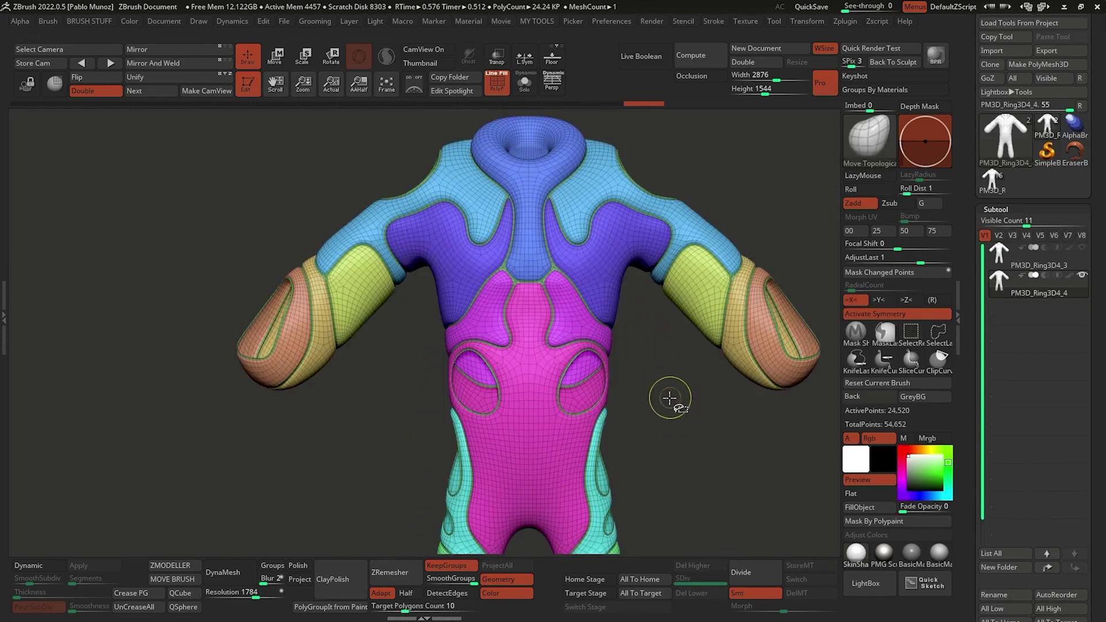
pyautogui.keyDown('ctrl'); pyautogui.keyDown('shift'); pyautogui.click(669, 398); pyautogui.keyUp('shift'); pyautogui.keyUp('ctrl')
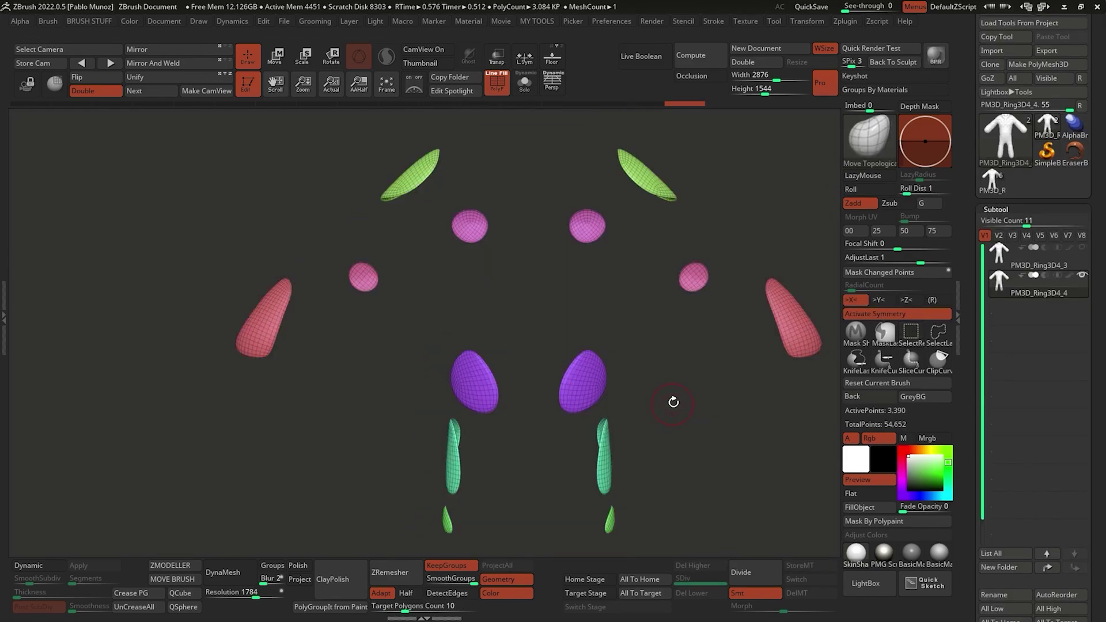
pyautogui.moveTo(678, 390); pyautogui.dragTo(680, 409)
pyautogui.keyDown('ctrl'); pyautogui.keyDown('shift'); pyautogui.click(681, 413); pyautogui.keyUp('shift'); pyautogui.keyUp('ctrl')
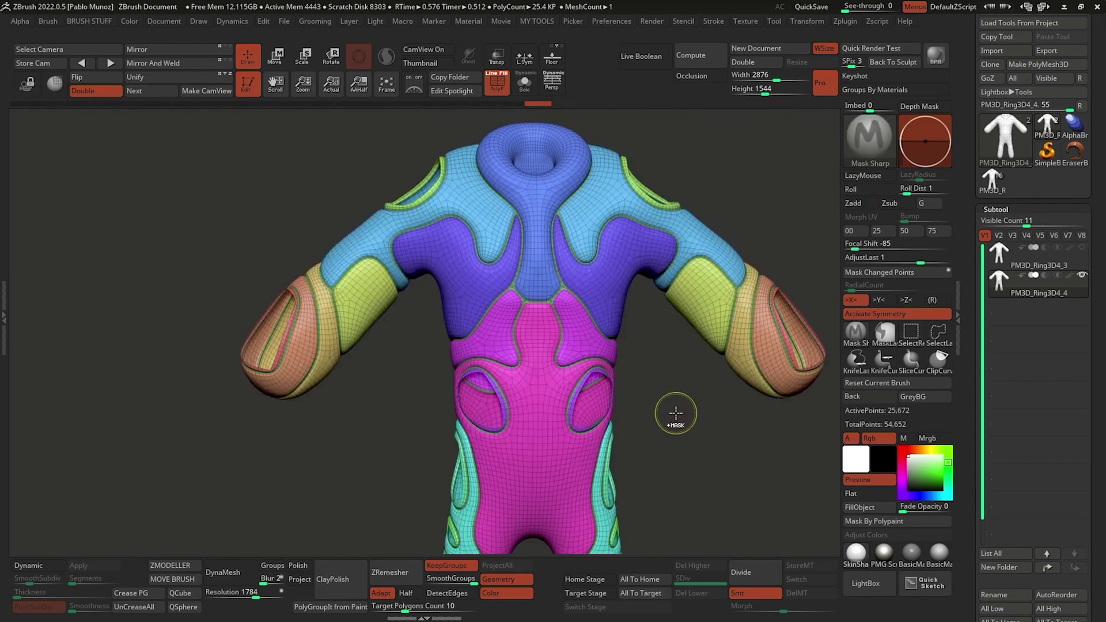
pyautogui.keyDown('ctrl'); pyautogui.keyDown('shift'); pyautogui.moveTo(676, 413); pyautogui.dragTo(679, 390); pyautogui.keyUp('shift'); pyautogui.keyUp('ctrl')
pyautogui.press('space')
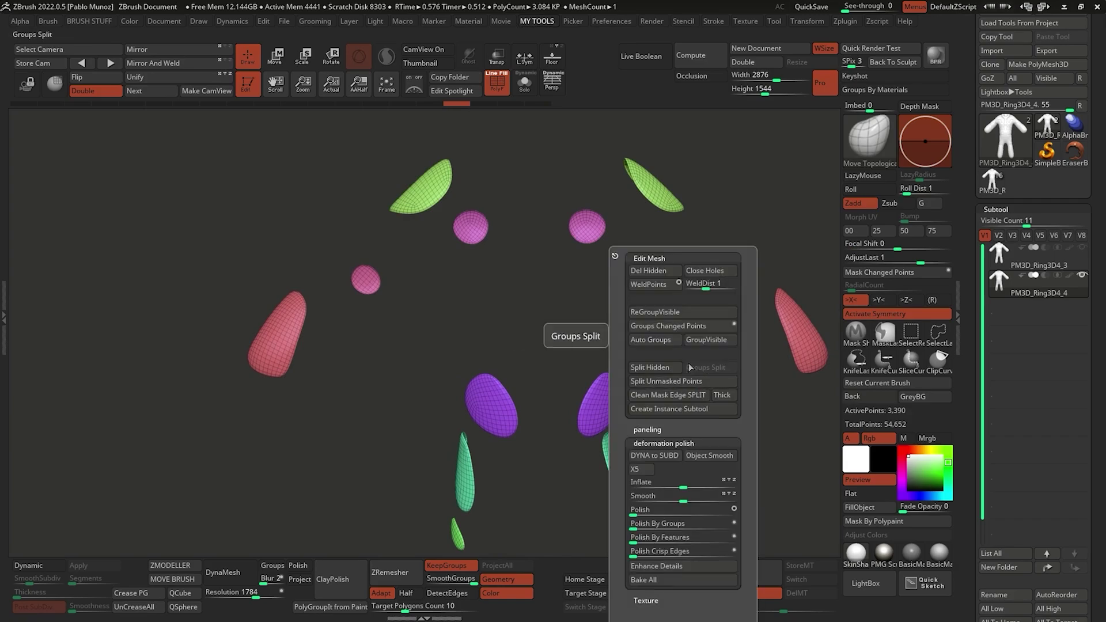
pyautogui.click(663, 275)
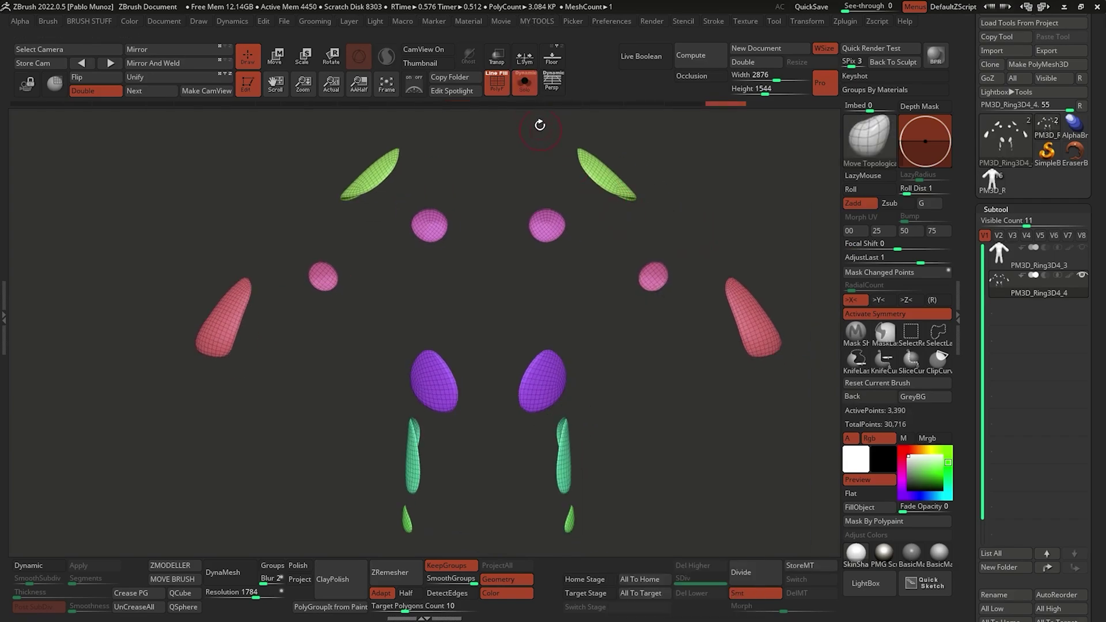
pyautogui.click(1082, 248)
# Enable Dynamic Subdiv on the panel pieces, with Segments at 2 and lower Thickness.
pyautogui.click(524, 80)
pyautogui.click(525, 81)
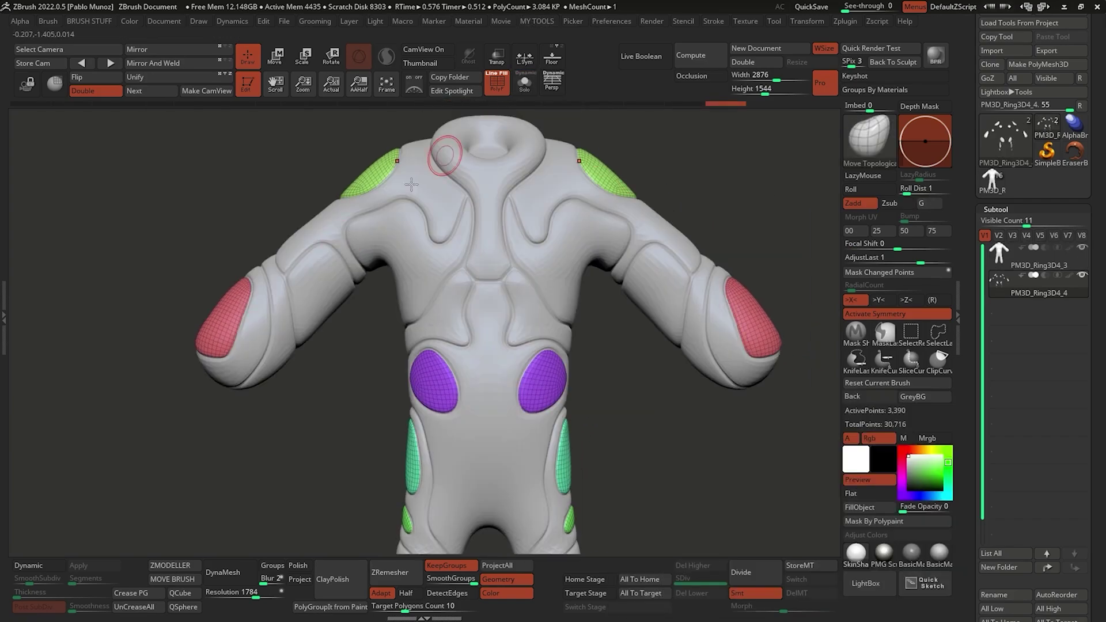
pyautogui.click(29, 565)
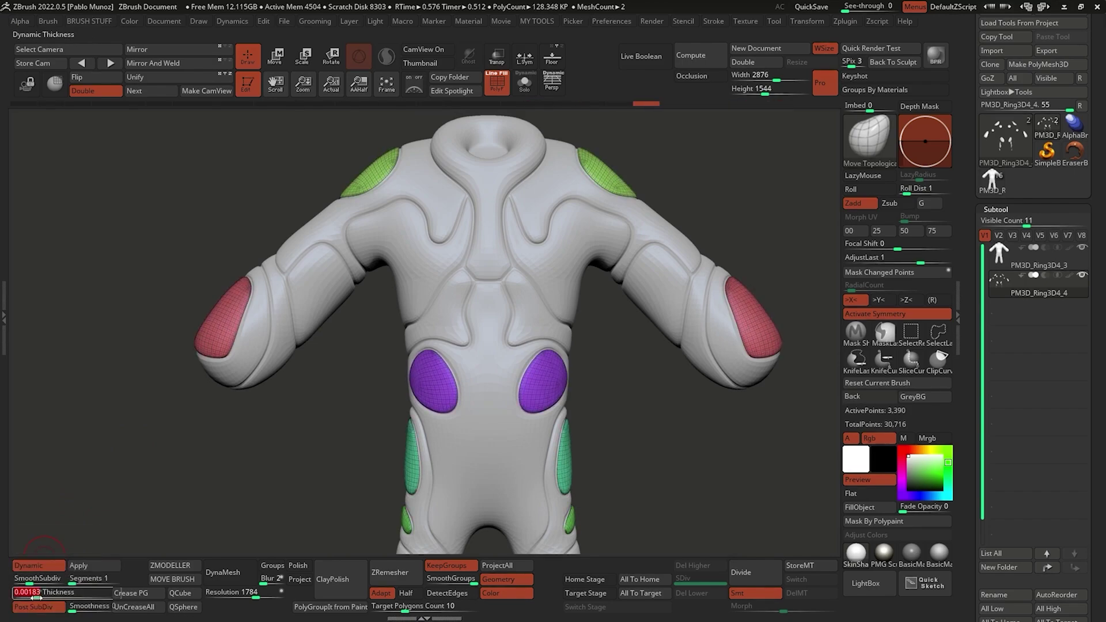
pyautogui.moveTo(709, 288); pyautogui.dragTo(655, 268)
pyautogui.scroll(-10, 1032, 346)
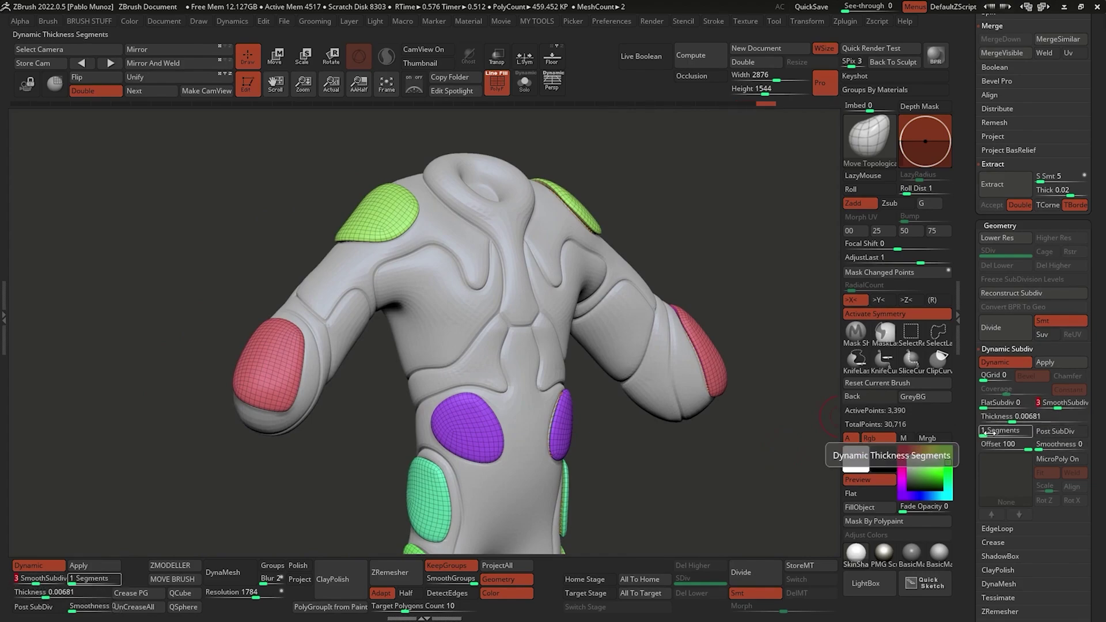
pyautogui.moveTo(990, 433); pyautogui.dragTo(998, 421)
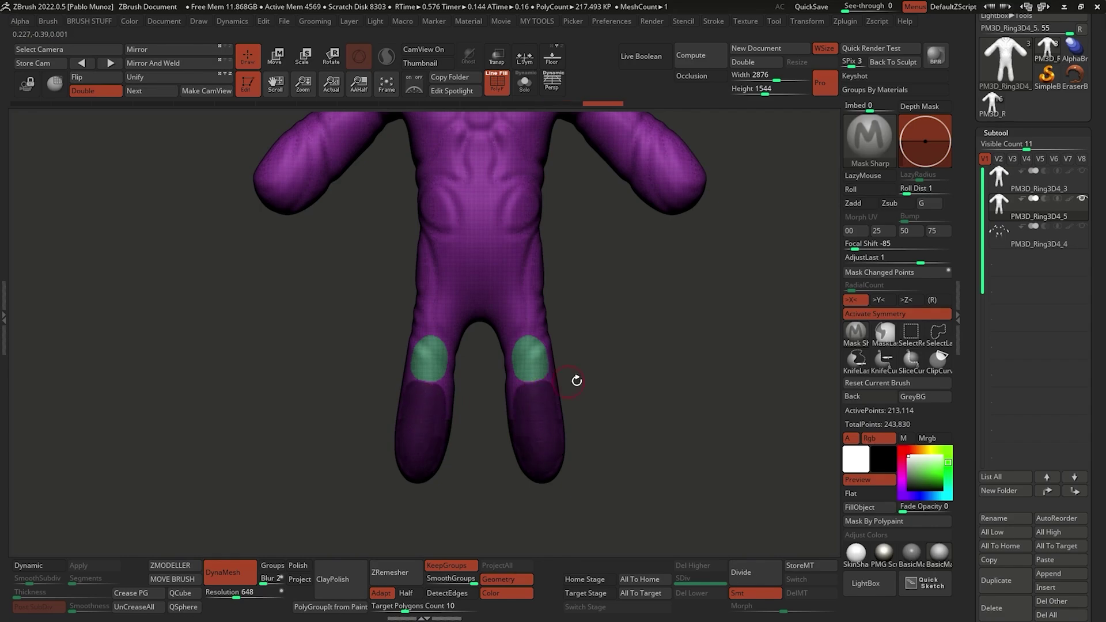
# Isolate the knee cap and shin polygroups and turn on ZRemesher Half.
pyautogui.moveTo(576, 380); pyautogui.dragTo(640, 369)
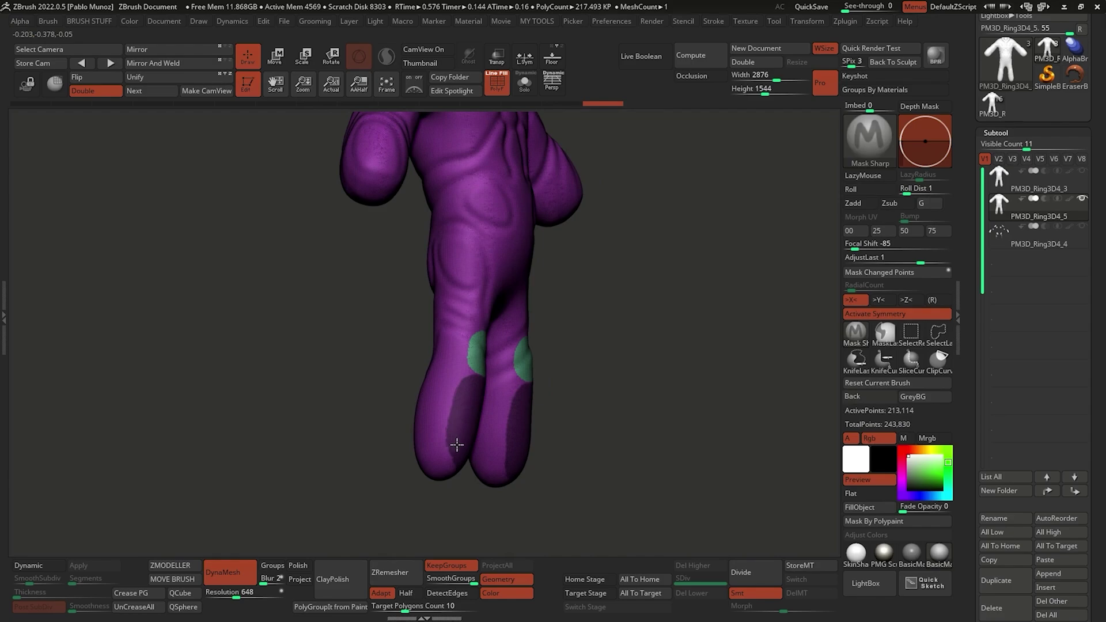
pyautogui.moveTo(467, 464)
pyautogui.mouseDown()
pyautogui.moveTo(553, 458)
pyautogui.moveTo(576, 375)
pyautogui.moveTo(610, 364)
pyautogui.moveTo(589, 445)
pyautogui.moveTo(642, 425)
pyautogui.moveTo(659, 398)
pyautogui.mouseUp()
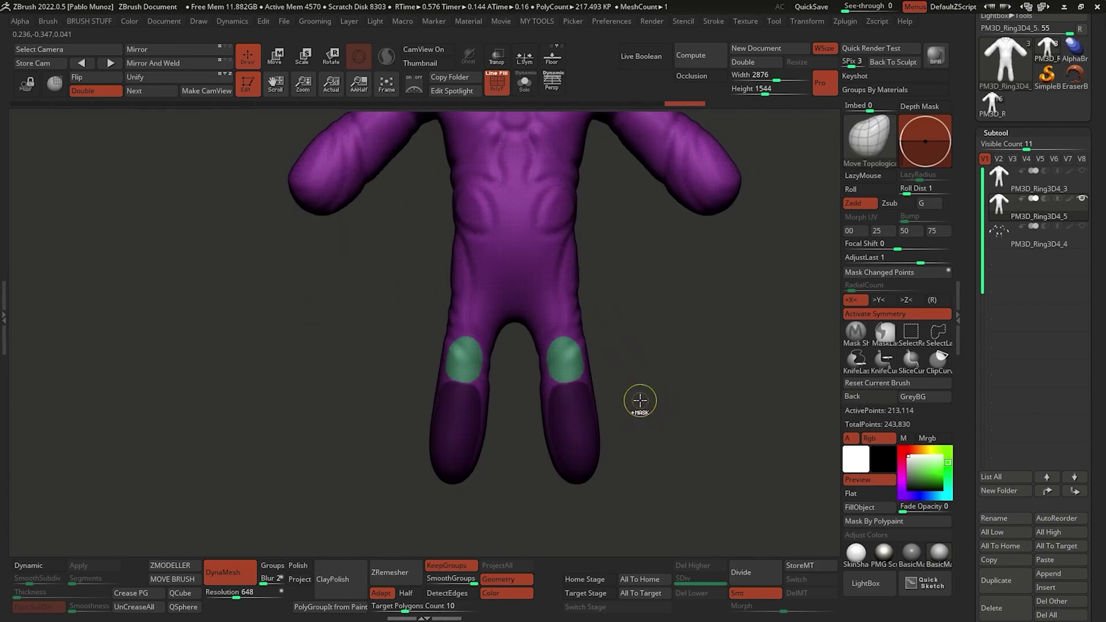
pyautogui.keyDown('ctrl'); pyautogui.keyDown('shift'); pyautogui.click(579, 423); pyautogui.keyUp('shift'); pyautogui.keyUp('ctrl')
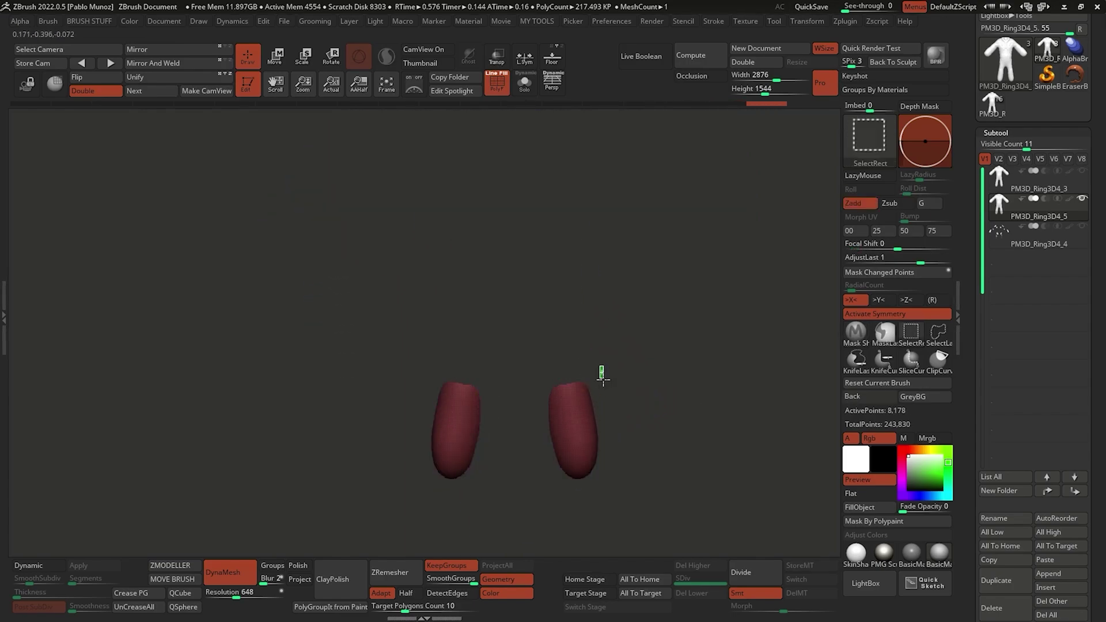
pyautogui.keyDown('ctrl'); pyautogui.keyDown('shift'); pyautogui.click(599, 375); pyautogui.keyUp('shift'); pyautogui.keyUp('ctrl')
pyautogui.hotkey('shift', 'f')
pyautogui.hotkey('ctrl', 'z')
pyautogui.hotkey('shift', 'f')
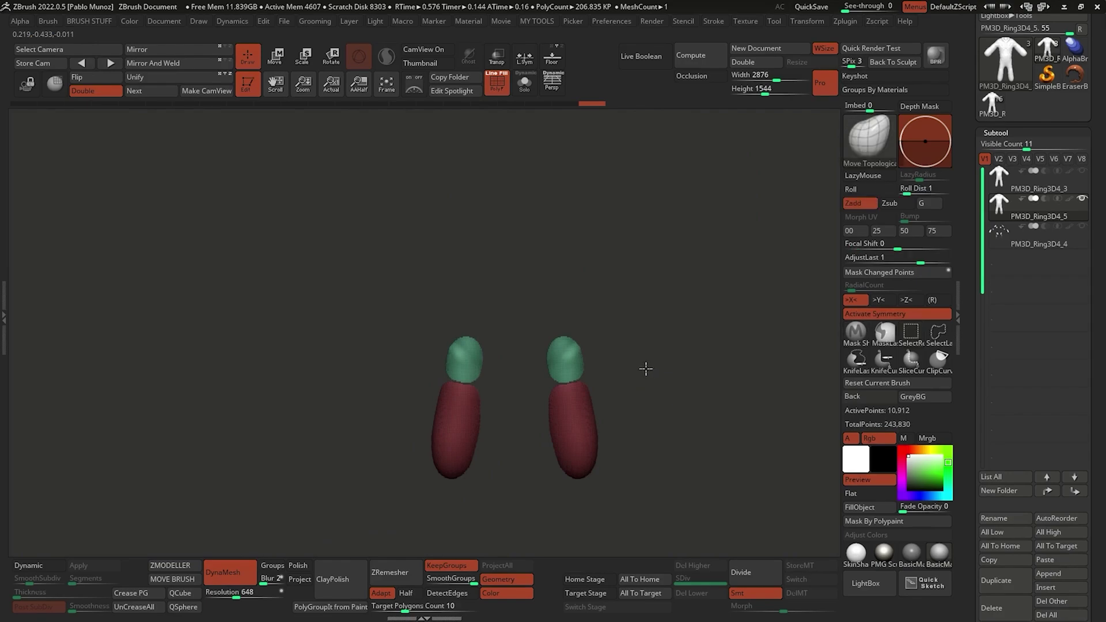
pyautogui.click(406, 594)
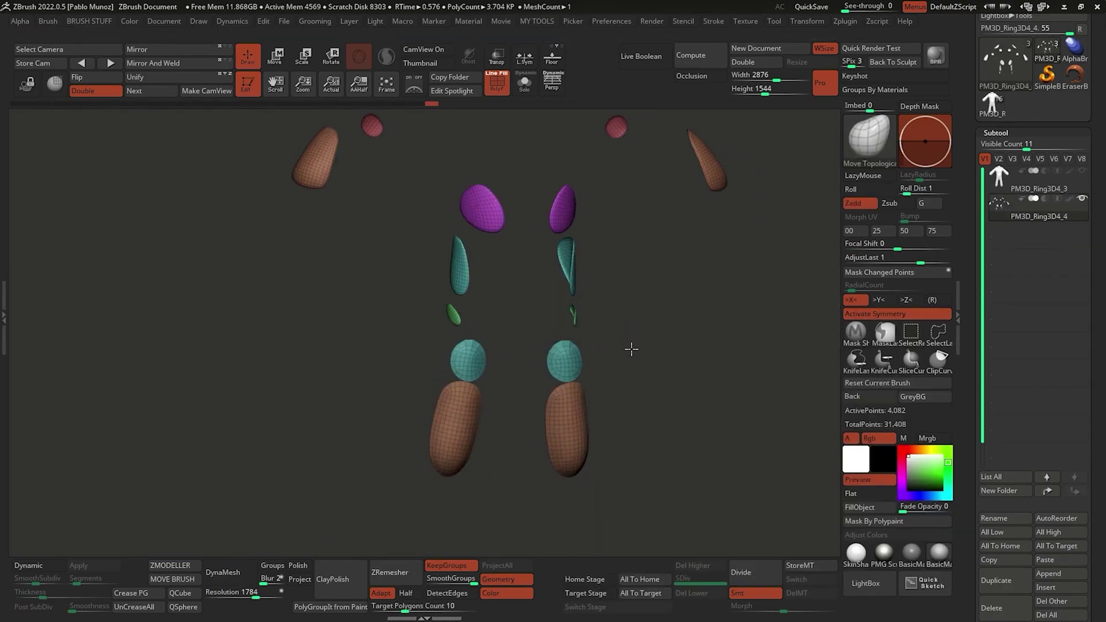
# Give the knee and shin pieces Dynamic Subdiv thickness and check their fit on the legs and torso.
pyautogui.click(51, 566)
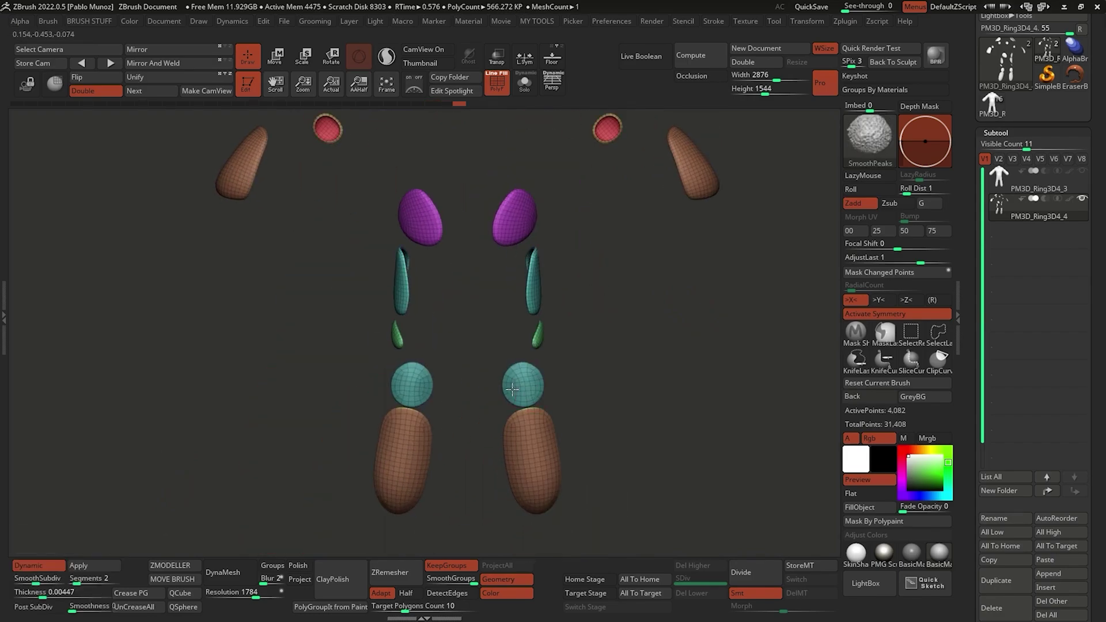
pyautogui.moveTo(587, 323); pyautogui.dragTo(568, 382)
pyautogui.click(1082, 171)
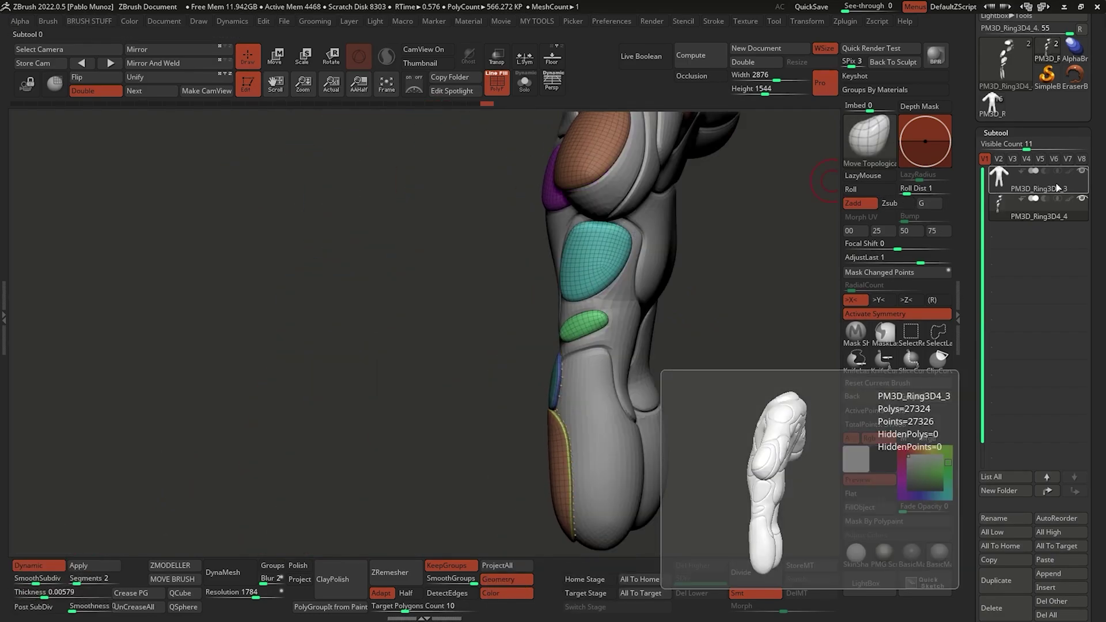
pyautogui.moveTo(721, 358)
pyautogui.mouseDown()
pyautogui.moveTo(558, 287)
pyautogui.moveTo(555, 248)
pyautogui.moveTo(507, 345)
pyautogui.moveTo(531, 407)
pyautogui.moveTo(538, 309)
pyautogui.moveTo(593, 295)
pyautogui.mouseUp()
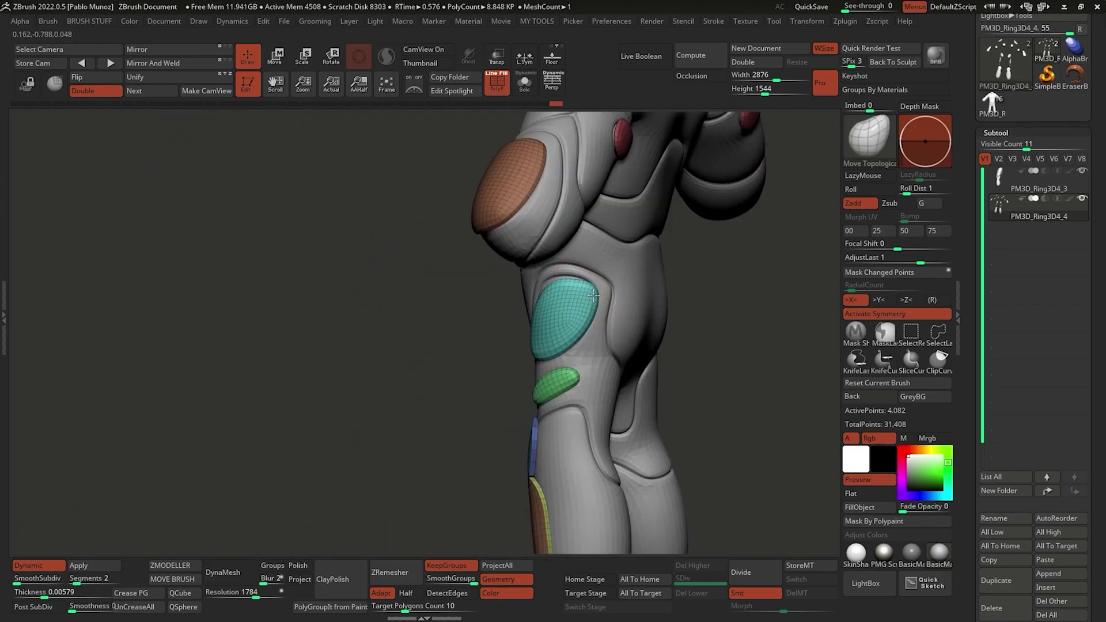
pyautogui.moveTo(578, 341)
pyautogui.mouseDown()
pyautogui.moveTo(553, 322)
pyautogui.moveTo(576, 300)
pyautogui.mouseUp()
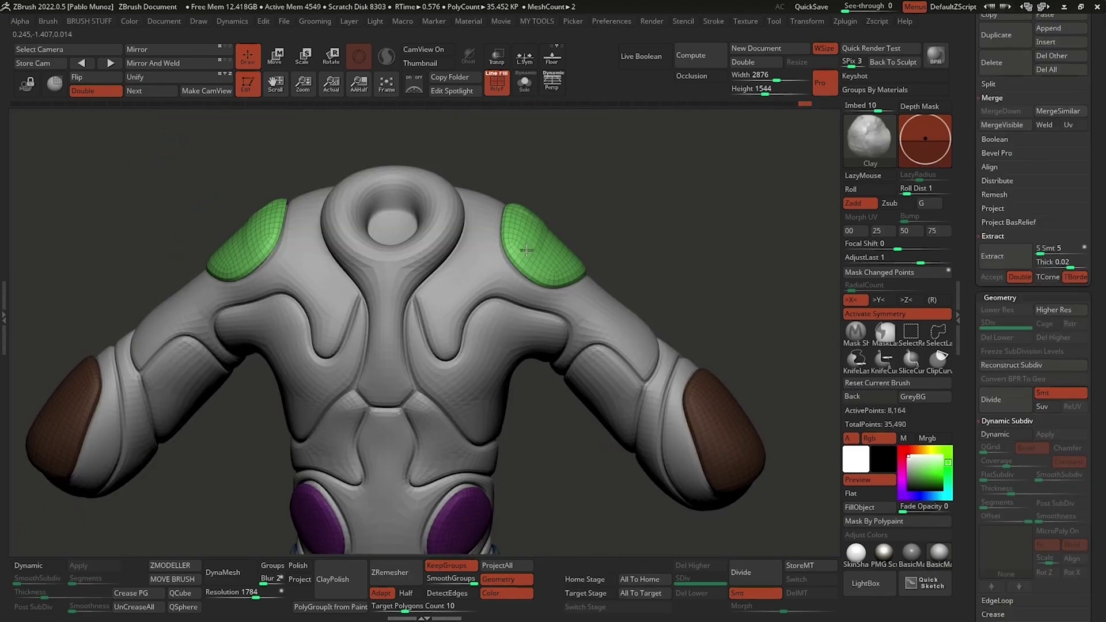
pyautogui.moveTo(519, 300); pyautogui.dragTo(545, 282)
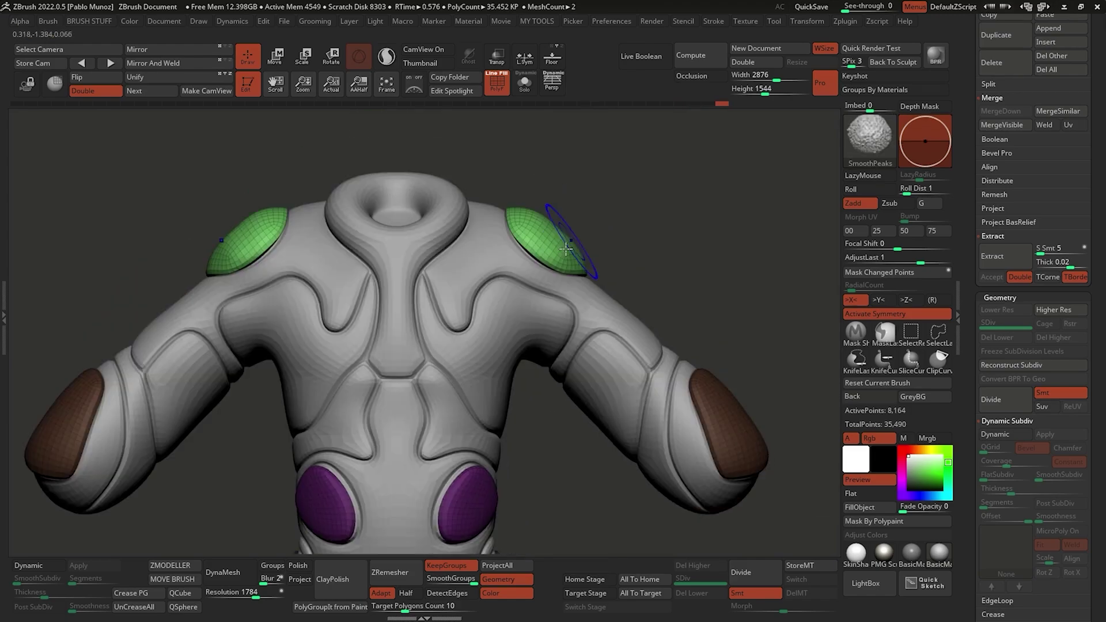
pyautogui.moveTo(469, 101)
pyautogui.mouseDown()
pyautogui.moveTo(519, 277)
pyautogui.moveTo(543, 248)
pyautogui.moveTo(535, 271)
pyautogui.moveTo(573, 366)
pyautogui.moveTo(519, 242)
pyautogui.mouseUp()
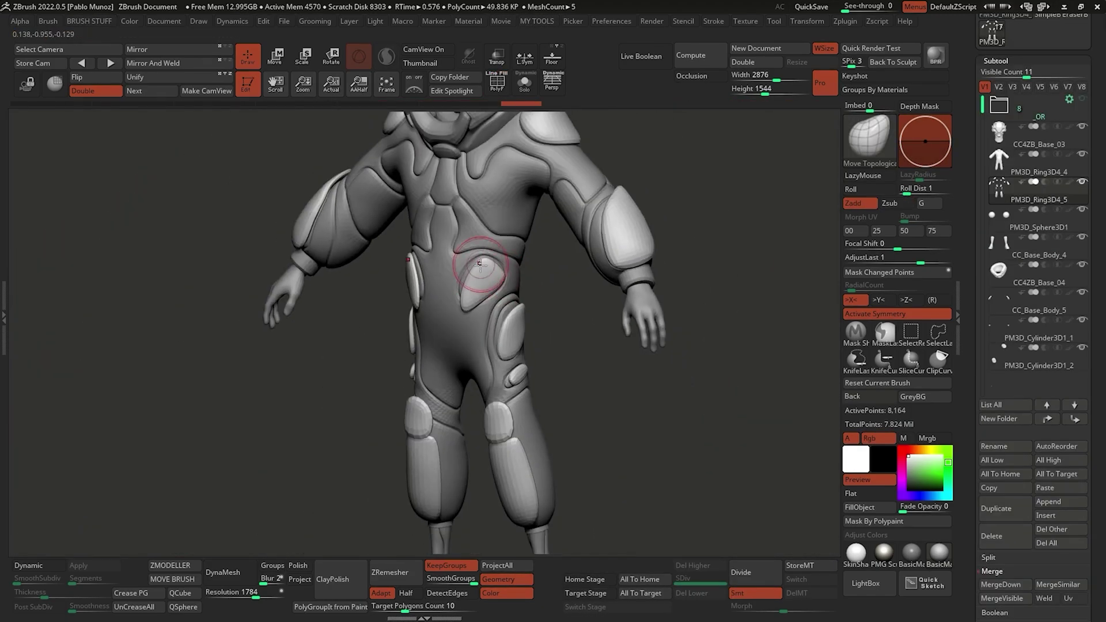
pyautogui.moveTo(482, 334)
pyautogui.mouseDown()
pyautogui.moveTo(484, 365)
pyautogui.moveTo(518, 395)
pyautogui.moveTo(535, 234)
pyautogui.mouseUp()
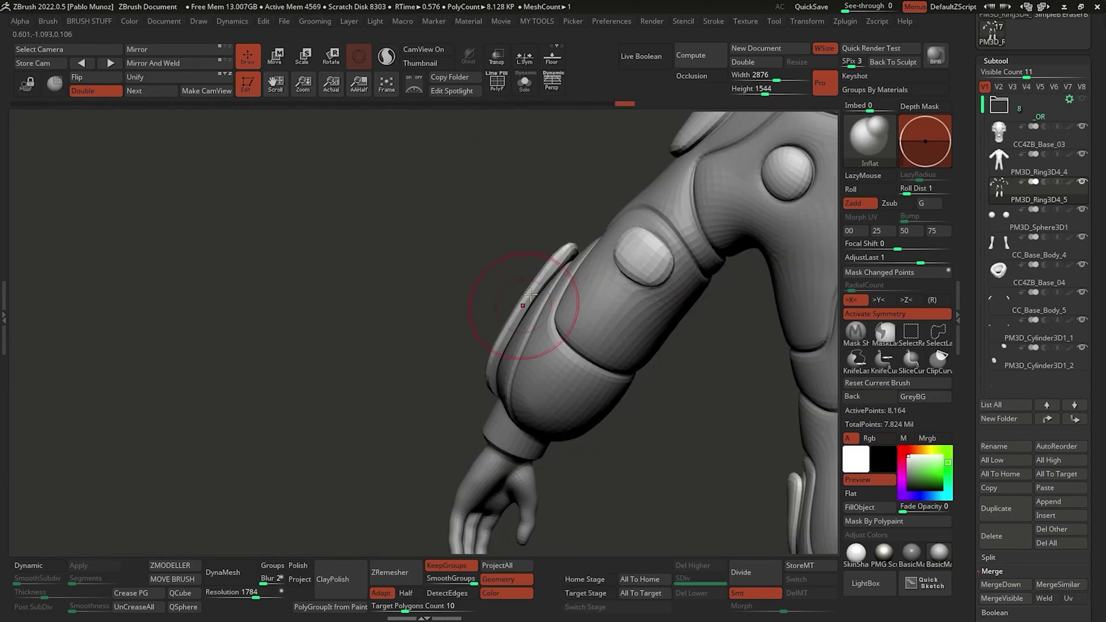
pyautogui.moveTo(550, 346)
pyautogui.mouseDown()
pyautogui.moveTo(538, 340)
pyautogui.moveTo(487, 385)
pyautogui.mouseUp()
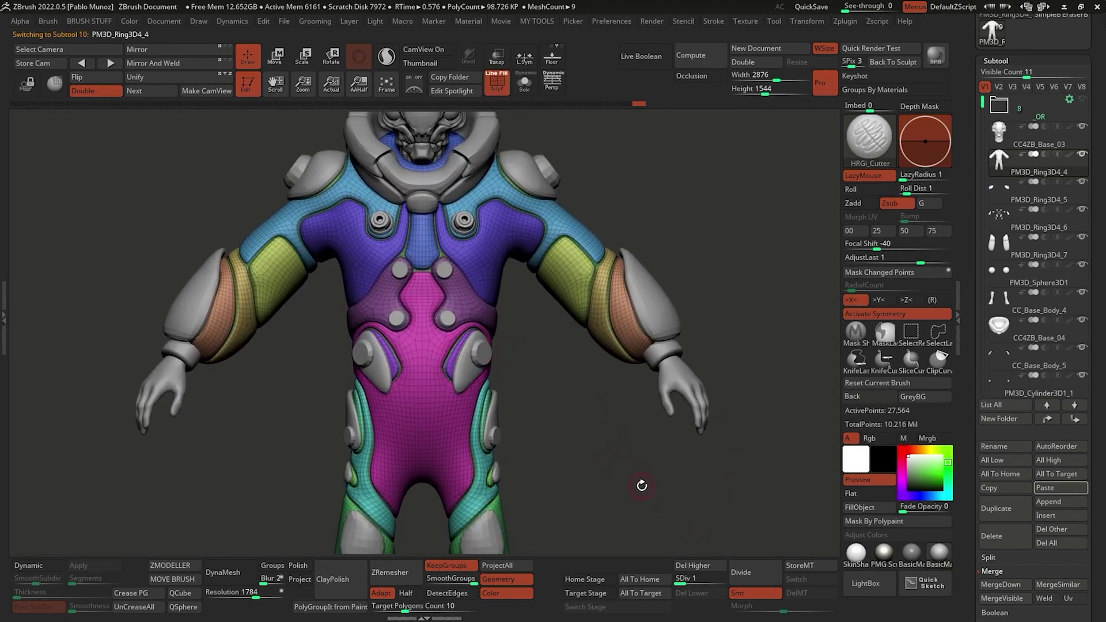
# Turn off PolyF and zoom out to frame the full grey armored alien.
pyautogui.moveTo(639, 488); pyautogui.dragTo(614, 396)
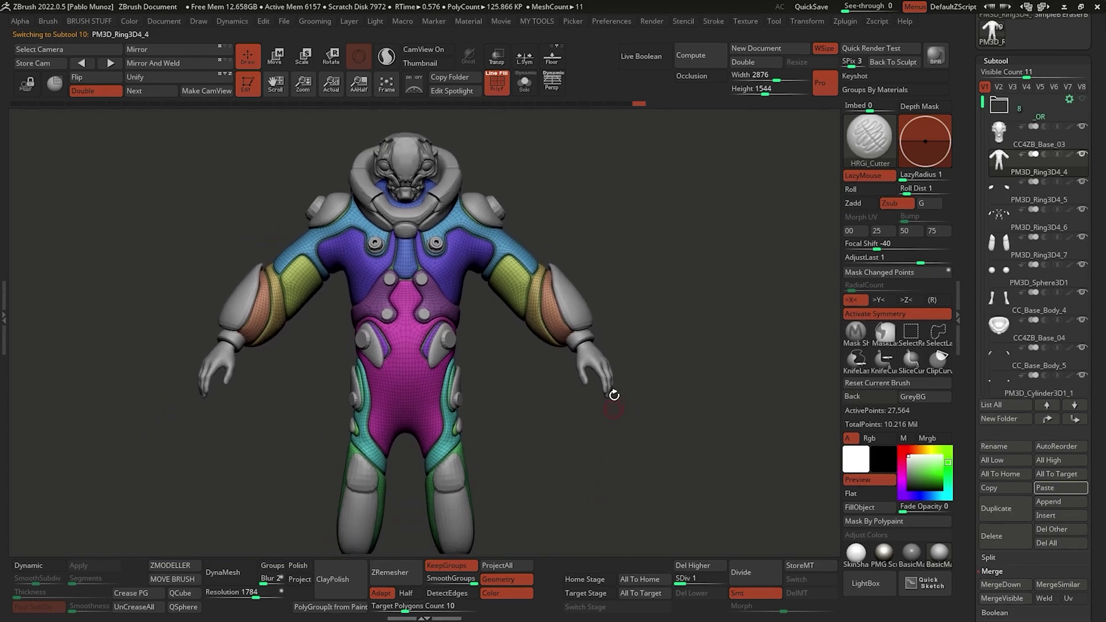
pyautogui.click(499, 94)
pyautogui.moveTo(568, 193); pyautogui.dragTo(584, 214)
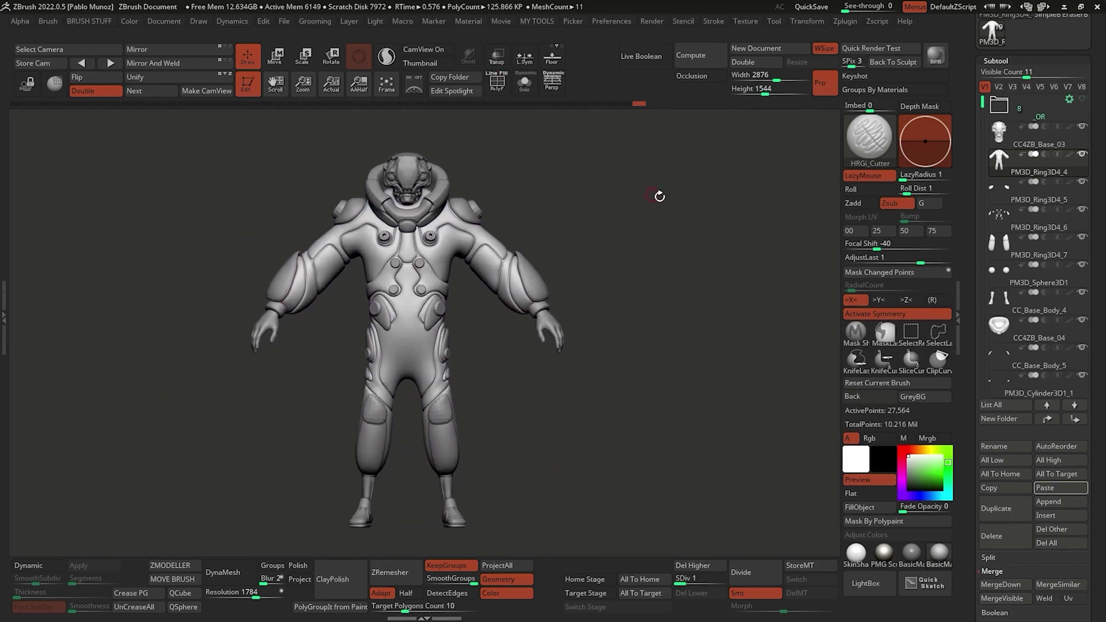